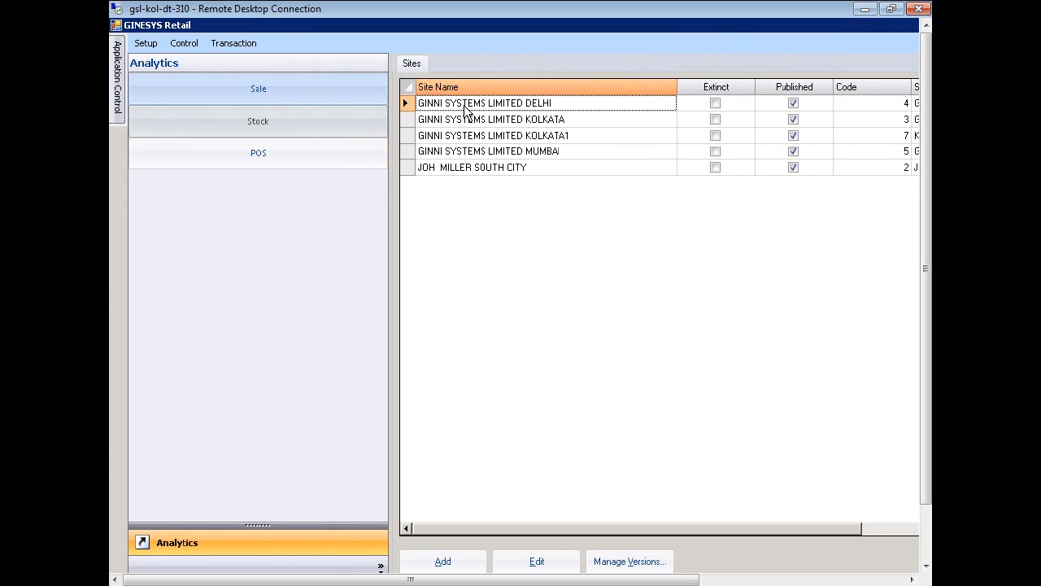
Open the GINNI SYSTEMS LIMITED DELHI site record and show its Modes of Payments list
{"action": "double_click", "coordinate": [467, 111]}
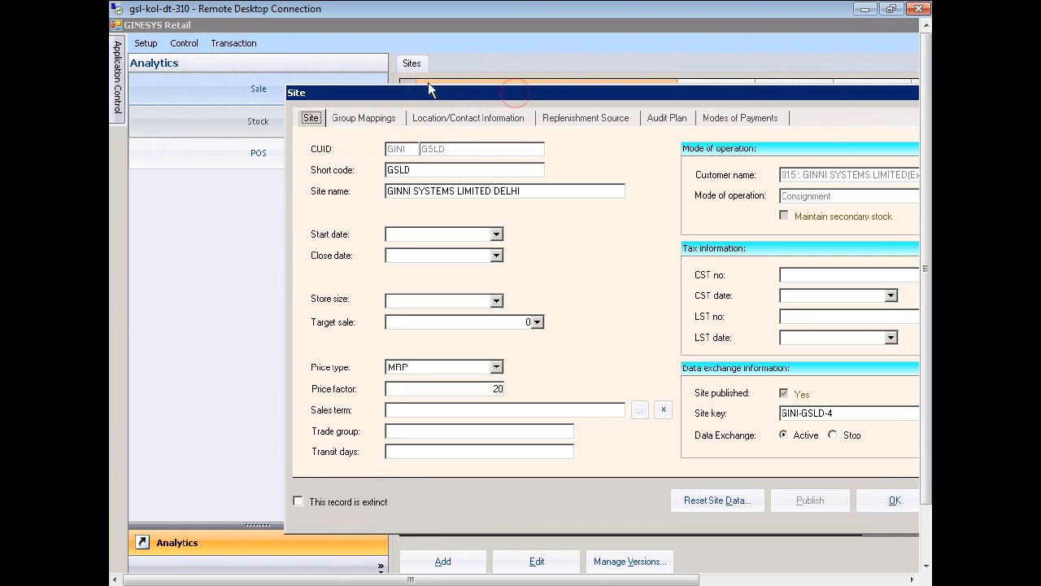
{"action": "left_click_drag", "start_coordinate": [428, 82], "coordinate": [359, 36]}
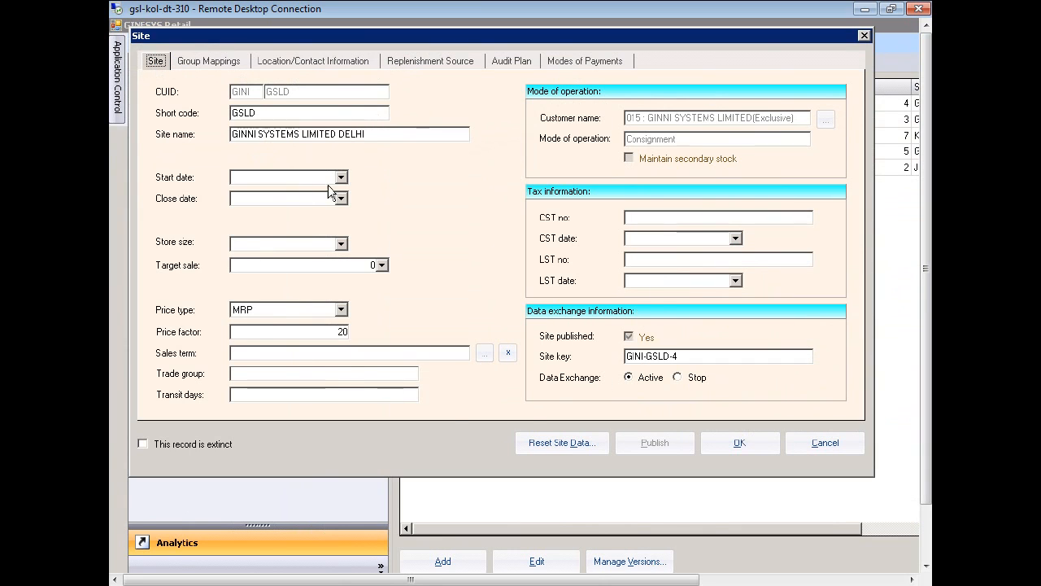
{"action": "left_click", "coordinate": [589, 62]}
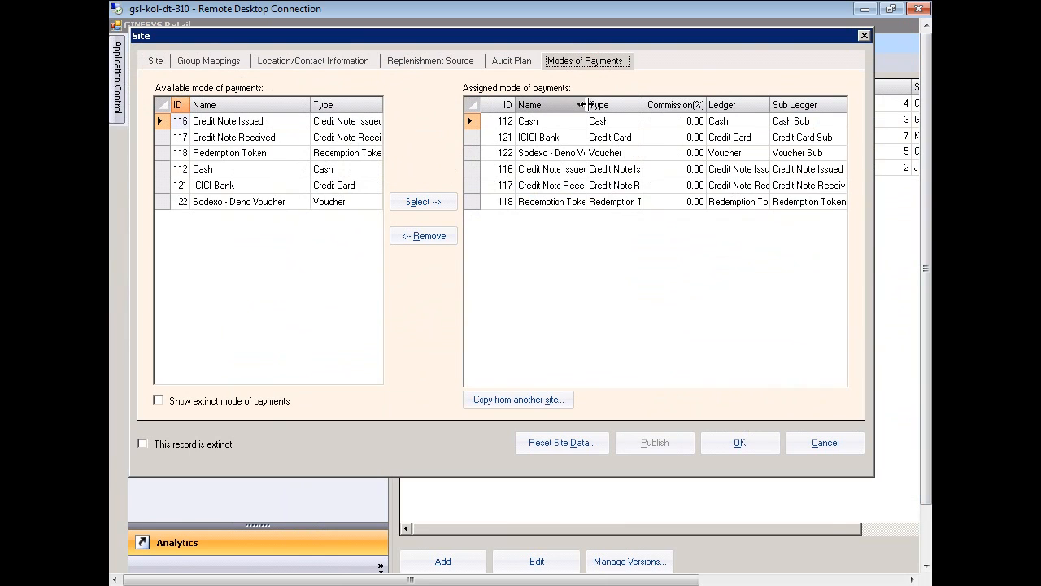
Widen the Assigned grid's Name and Ledger columns and scroll across to review commission and sub ledgers
{"action": "left_click_drag", "start_coordinate": [585, 108], "coordinate": [676, 110]}
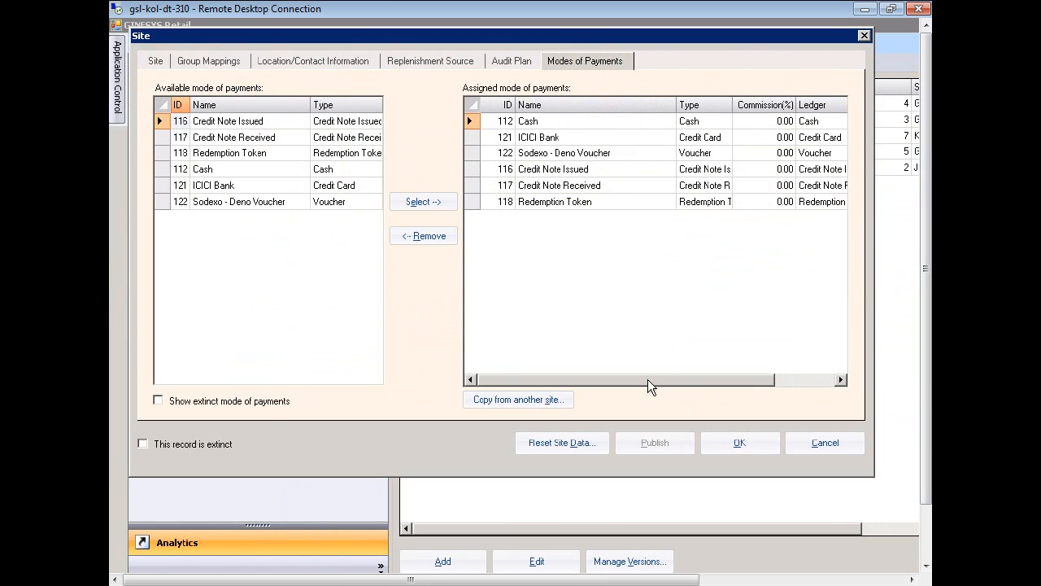
{"action": "left_click_drag", "start_coordinate": [648, 385], "coordinate": [727, 386]}
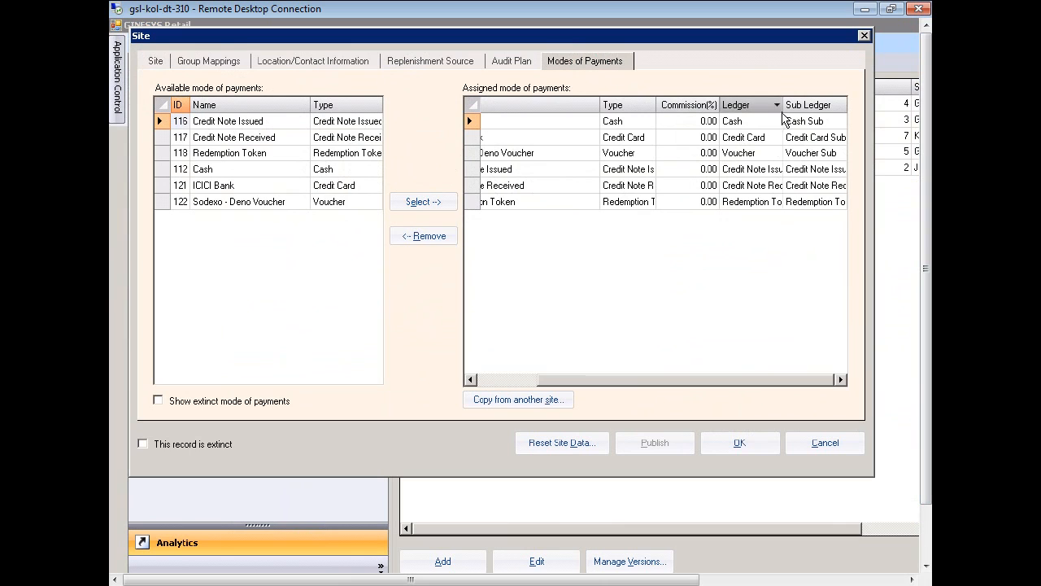
{"action": "left_click_drag", "start_coordinate": [786, 112], "coordinate": [839, 112]}
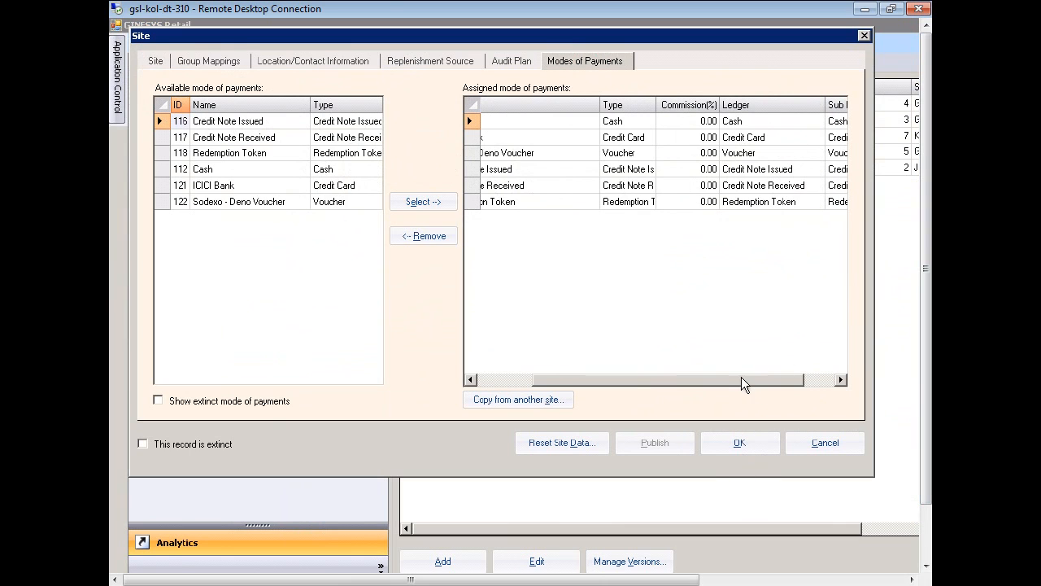
{"action": "left_click", "coordinate": [841, 379]}
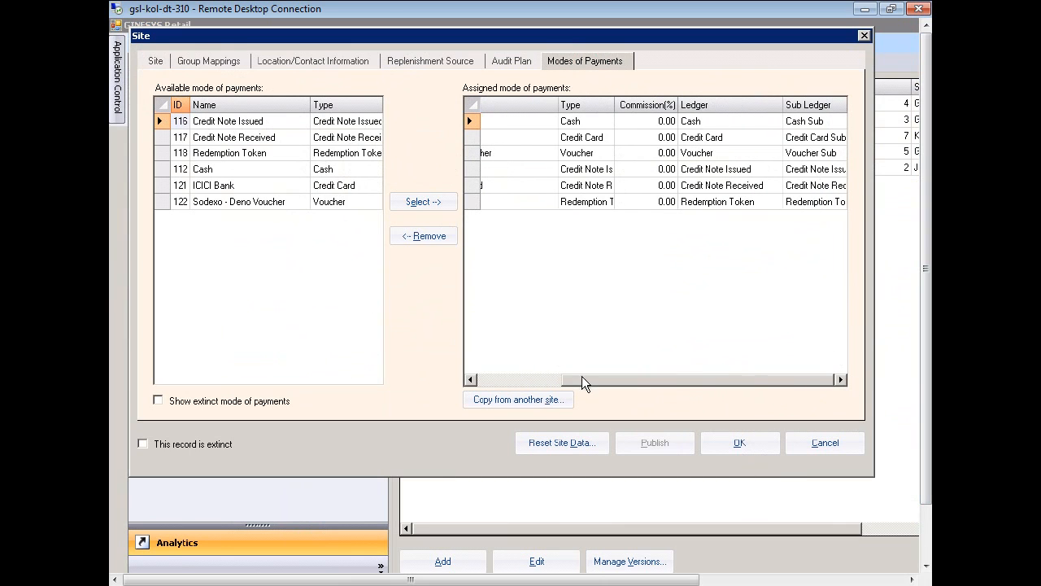
{"action": "left_click_drag", "start_coordinate": [583, 379], "coordinate": [459, 390]}
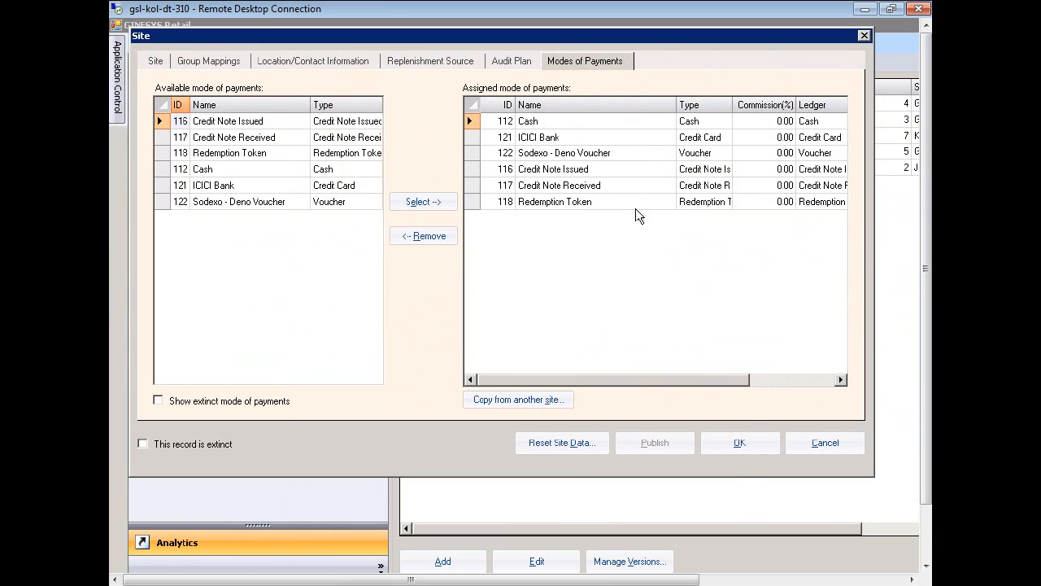
{"action": "left_click_drag", "start_coordinate": [636, 379], "coordinate": [721, 379]}
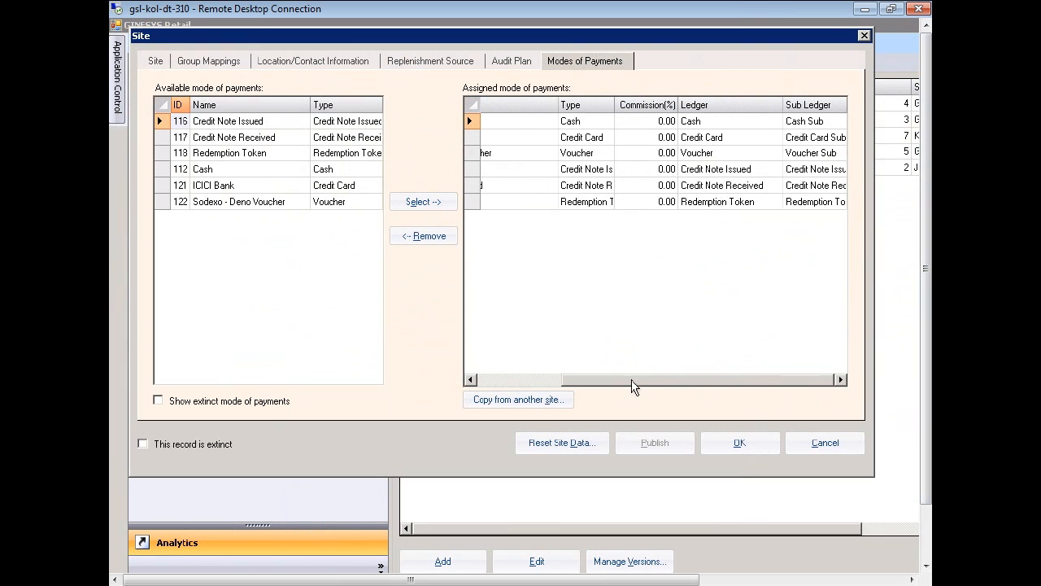
{"action": "left_click_drag", "start_coordinate": [633, 387], "coordinate": [508, 389]}
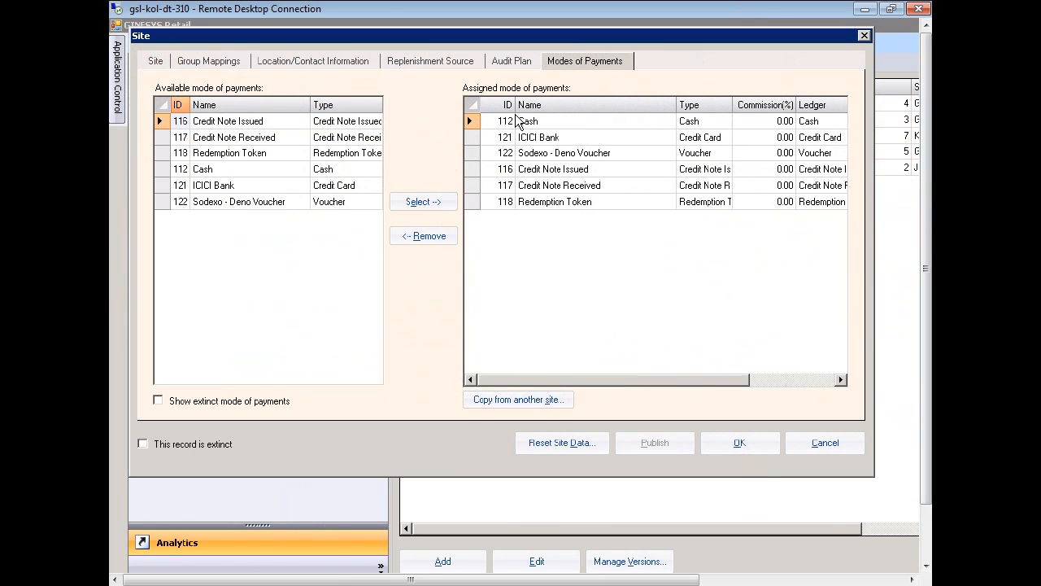
Remove Redemption Token from the site's assigned modes and assign it back from Available
{"action": "left_click", "coordinate": [473, 202]}
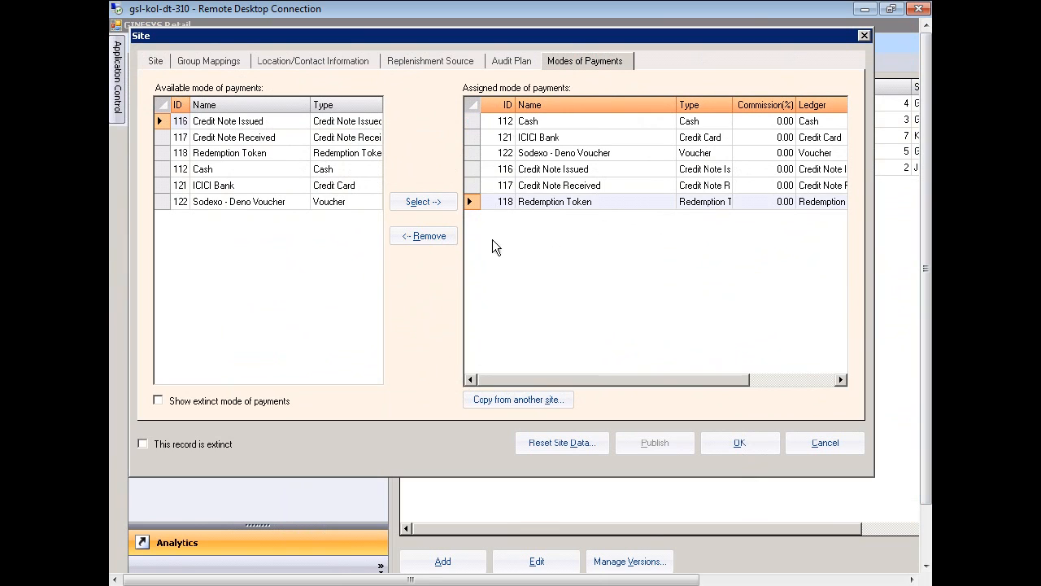
{"action": "left_click", "coordinate": [436, 236]}
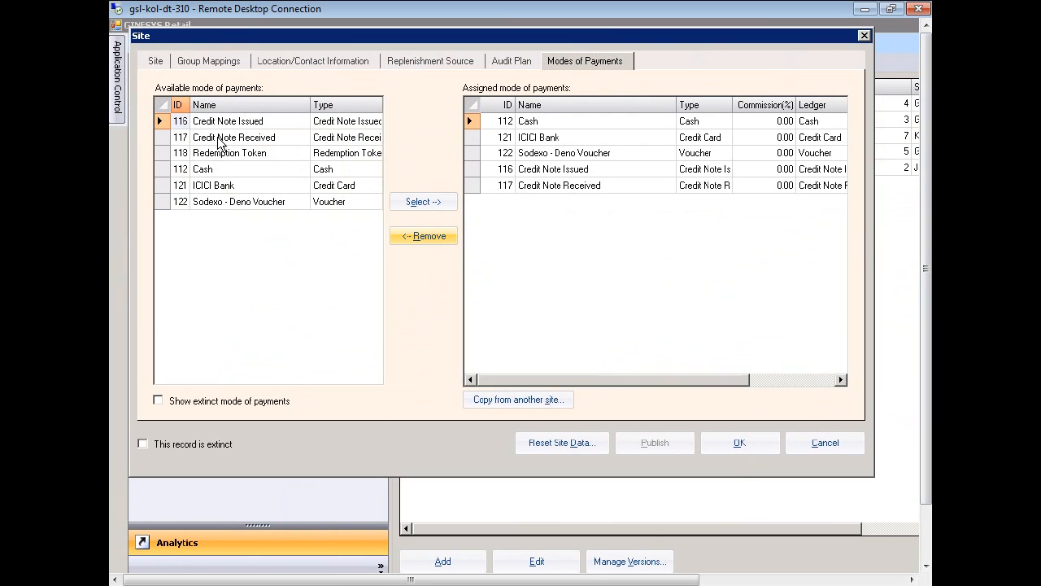
{"action": "left_click", "coordinate": [216, 157]}
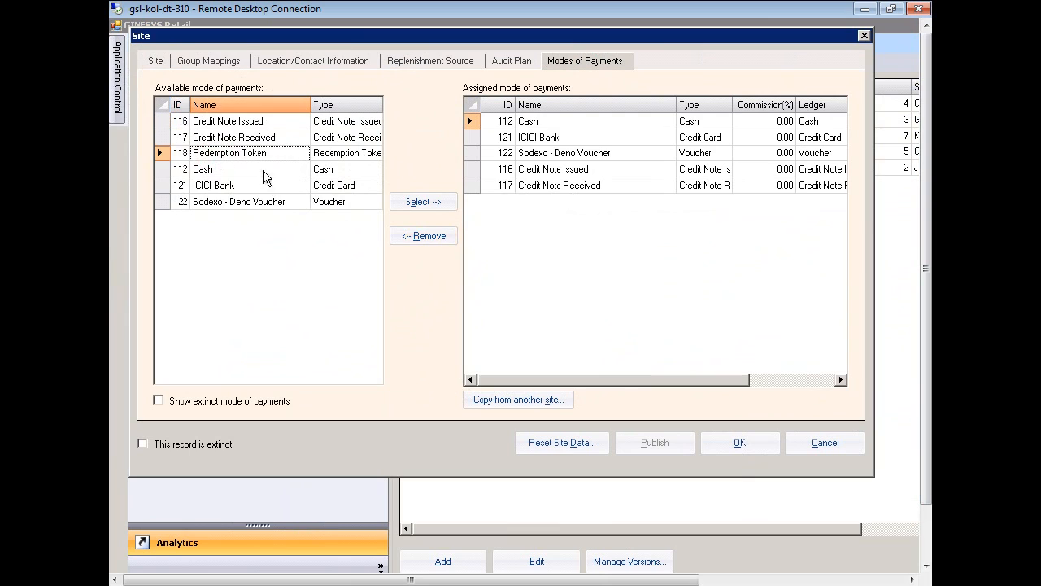
{"action": "left_click", "coordinate": [413, 203]}
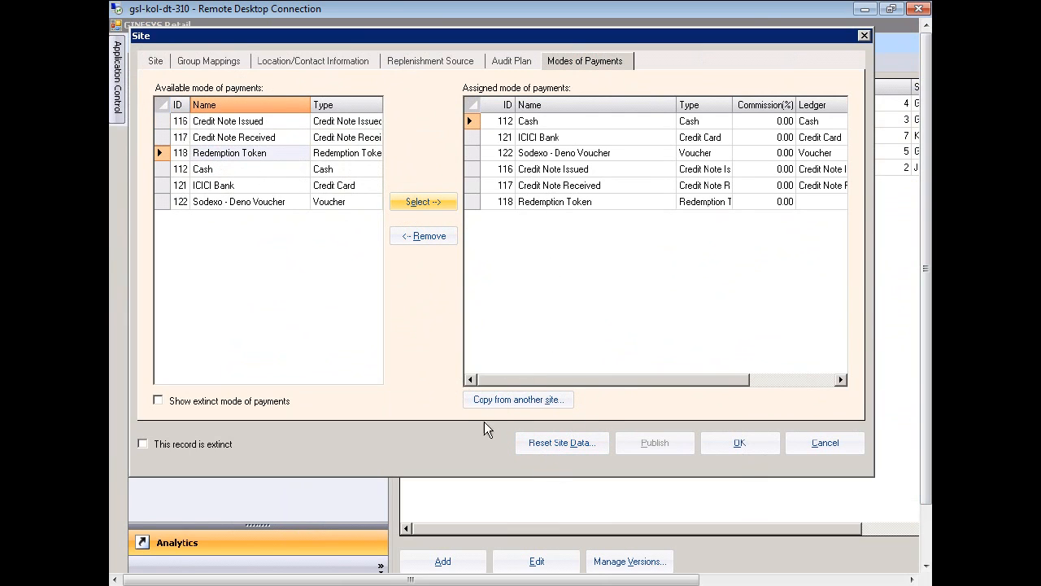
{"action": "left_click", "coordinate": [530, 402]}
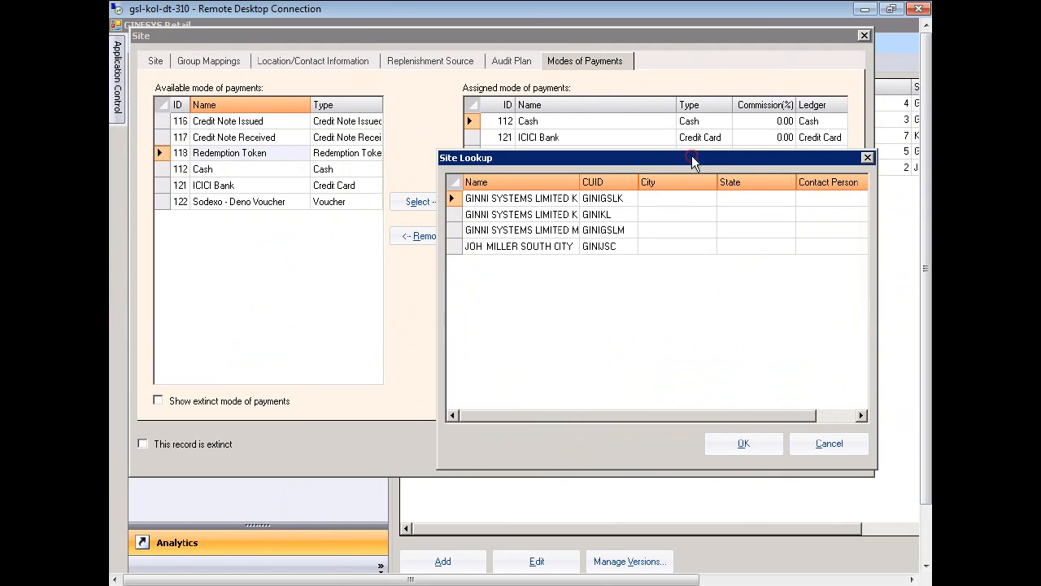
{"action": "left_click_drag", "start_coordinate": [691, 155], "coordinate": [495, 77]}
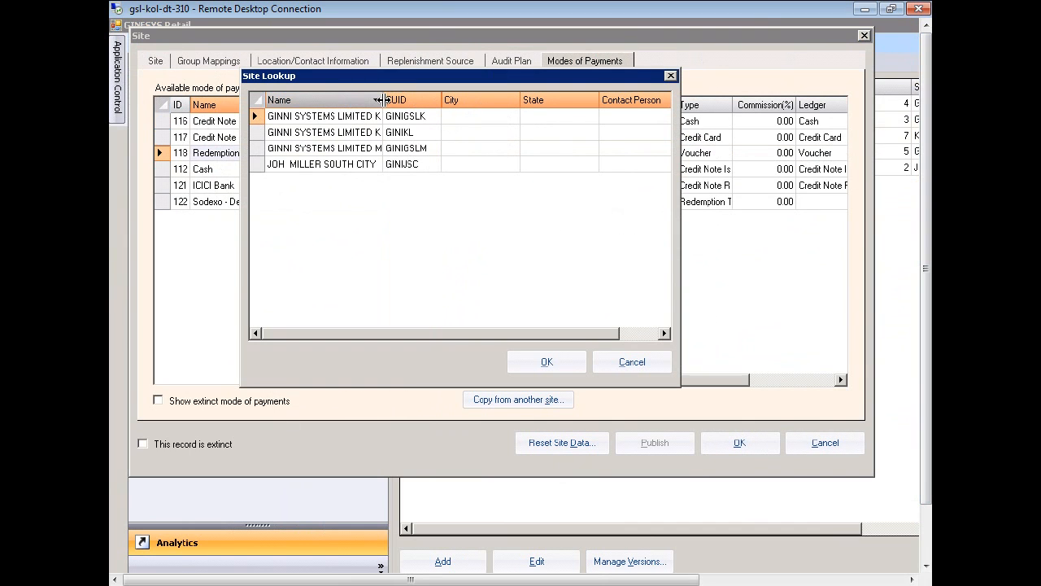
{"action": "left_click_drag", "start_coordinate": [382, 99], "coordinate": [493, 99]}
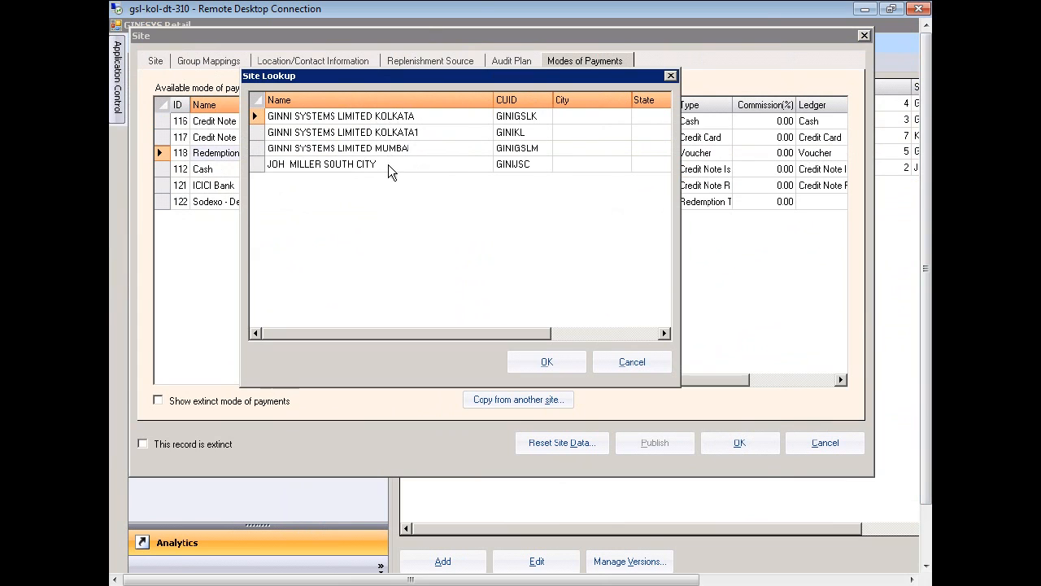
{"action": "left_click", "coordinate": [409, 116]}
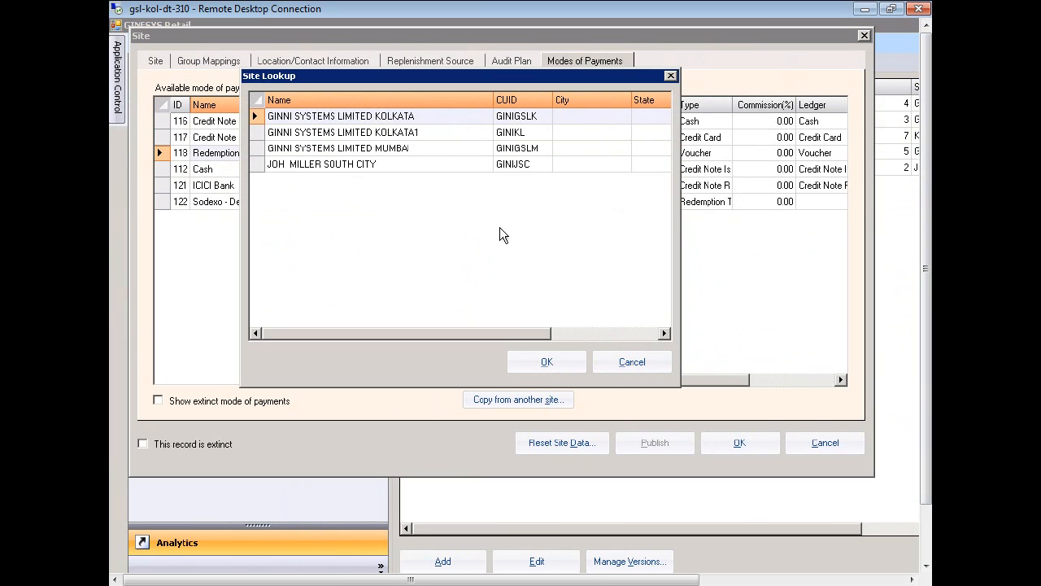
{"action": "left_click", "coordinate": [632, 362]}
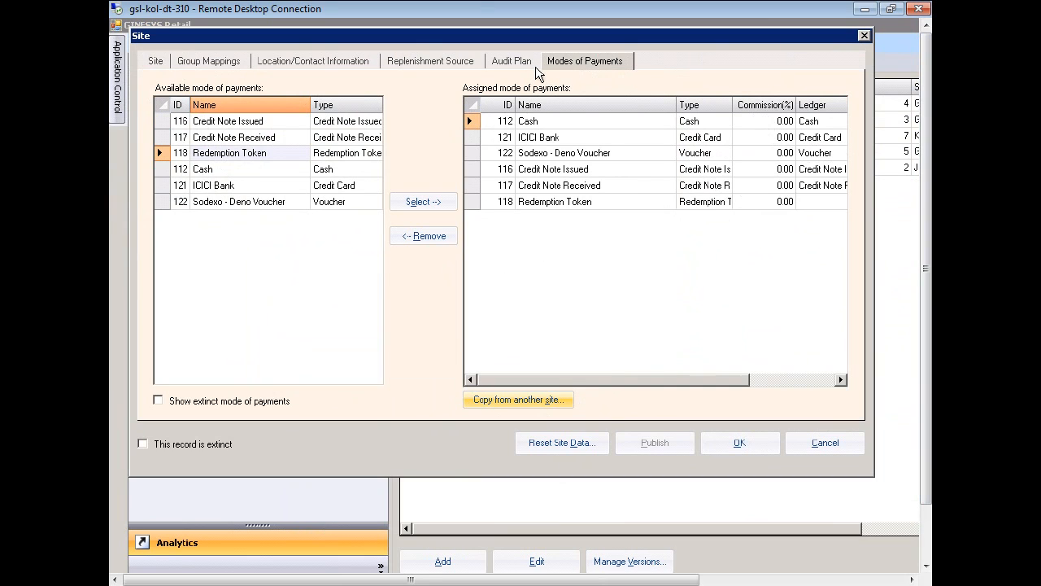
Save the Delhi site and open the Mode Of Payment list with the Payment Mode column widened
{"action": "left_click", "coordinate": [767, 450]}
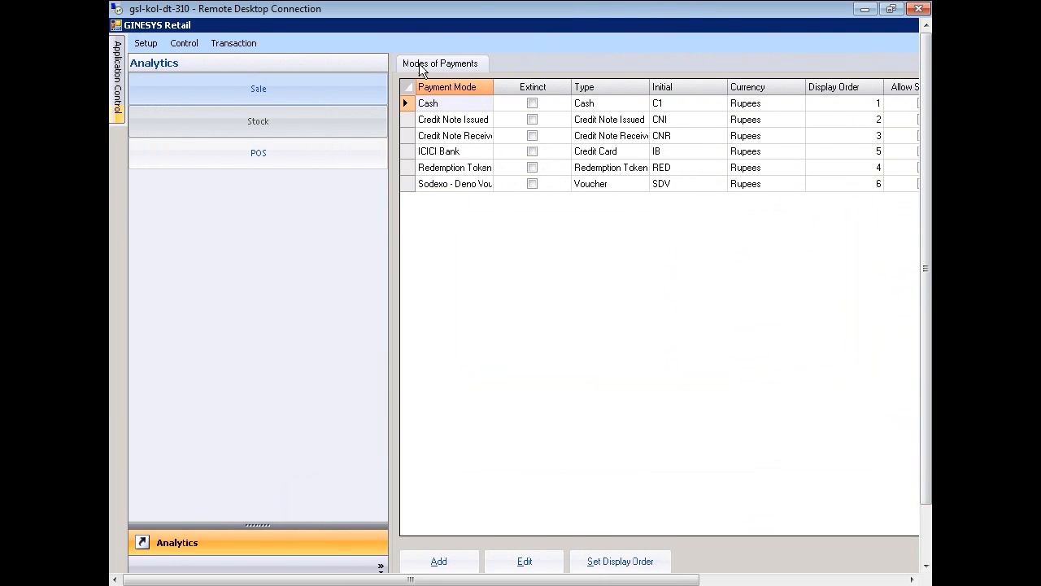
{"action": "left_click", "coordinate": [145, 45]}
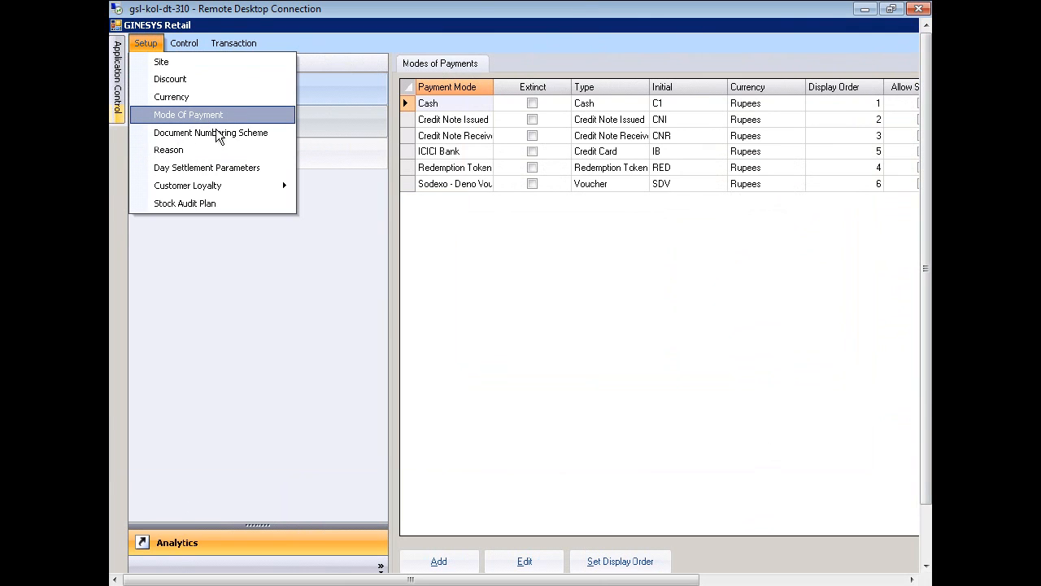
{"action": "left_click", "coordinate": [533, 268]}
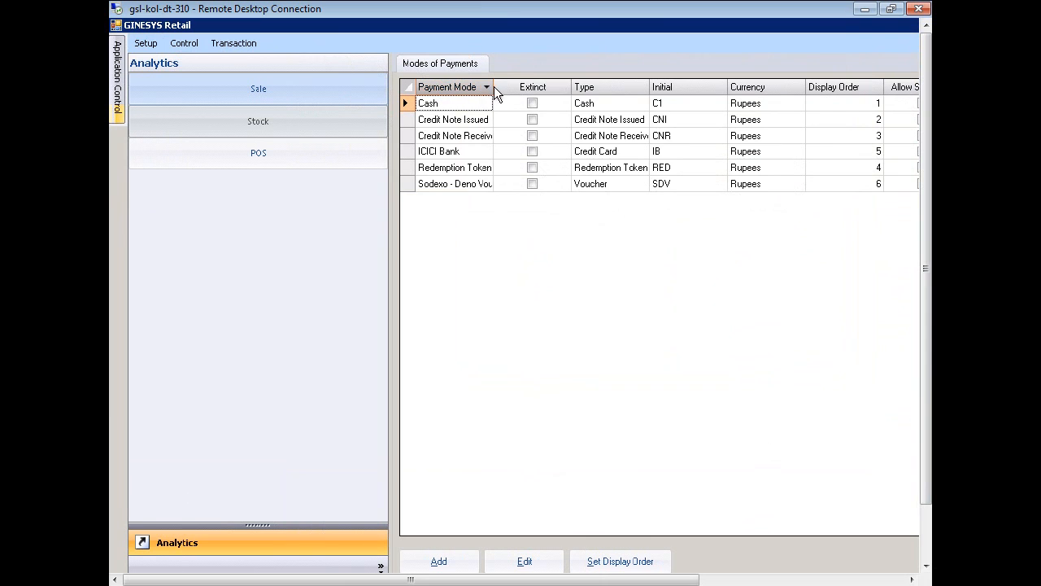
{"action": "left_click_drag", "start_coordinate": [494, 87], "coordinate": [597, 87]}
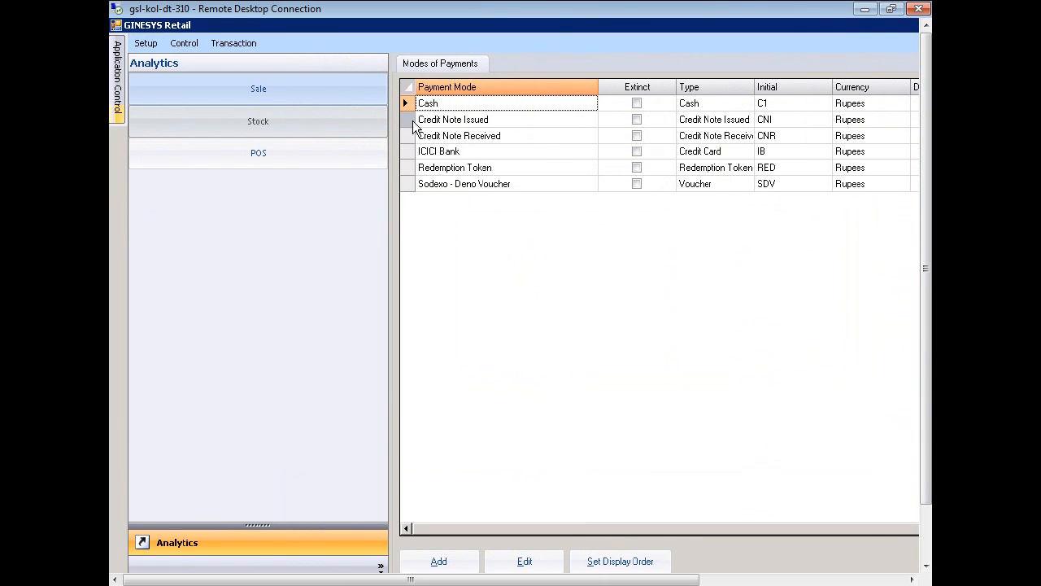
Open the Cash payment mode record (shortcode C1, Rupees) with its dialog fully in view
{"action": "double_click", "coordinate": [408, 104]}
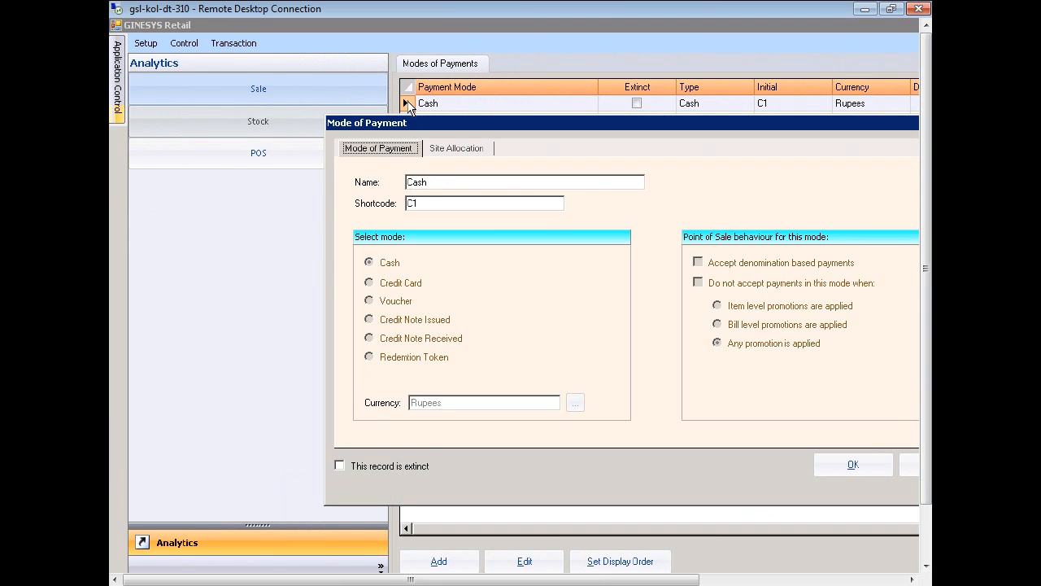
{"action": "left_click_drag", "start_coordinate": [448, 124], "coordinate": [307, 72]}
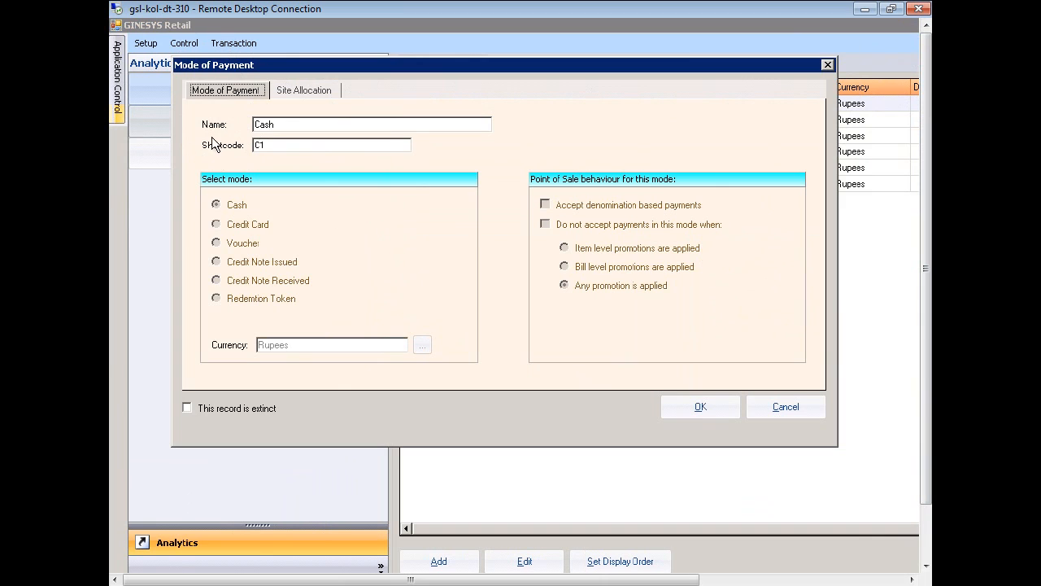
Show Cash's five allocated sites and widen the Site Name columns in both grids
{"action": "left_click", "coordinate": [311, 90]}
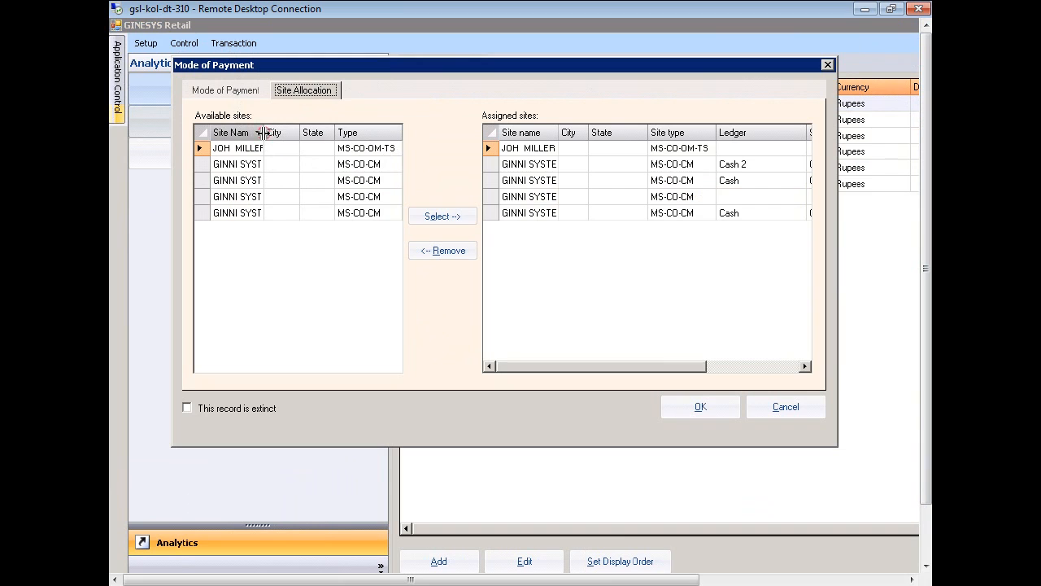
{"action": "left_click_drag", "start_coordinate": [265, 132], "coordinate": [331, 132]}
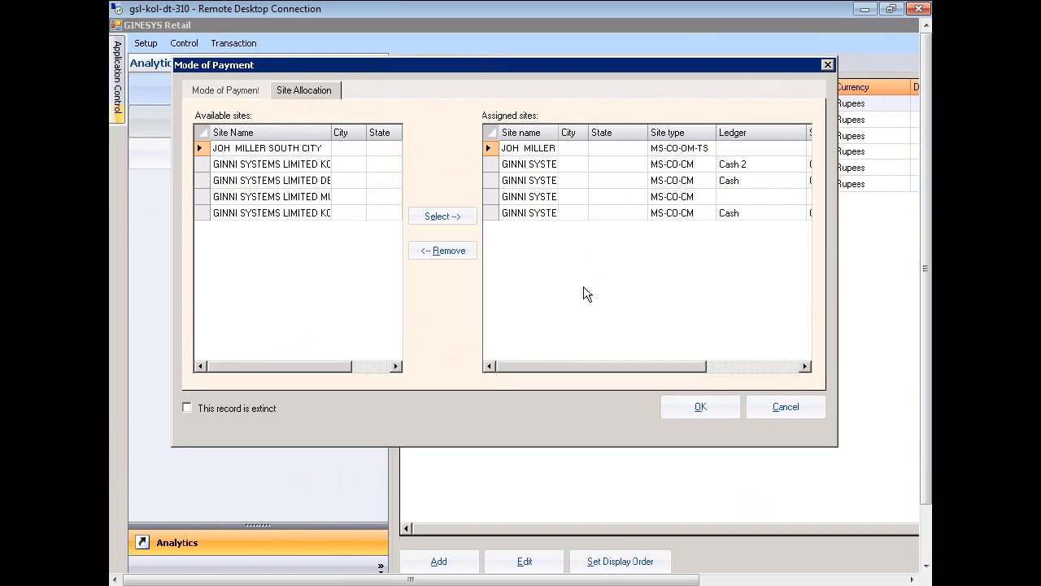
{"action": "left_click_drag", "start_coordinate": [560, 130], "coordinate": [617, 130]}
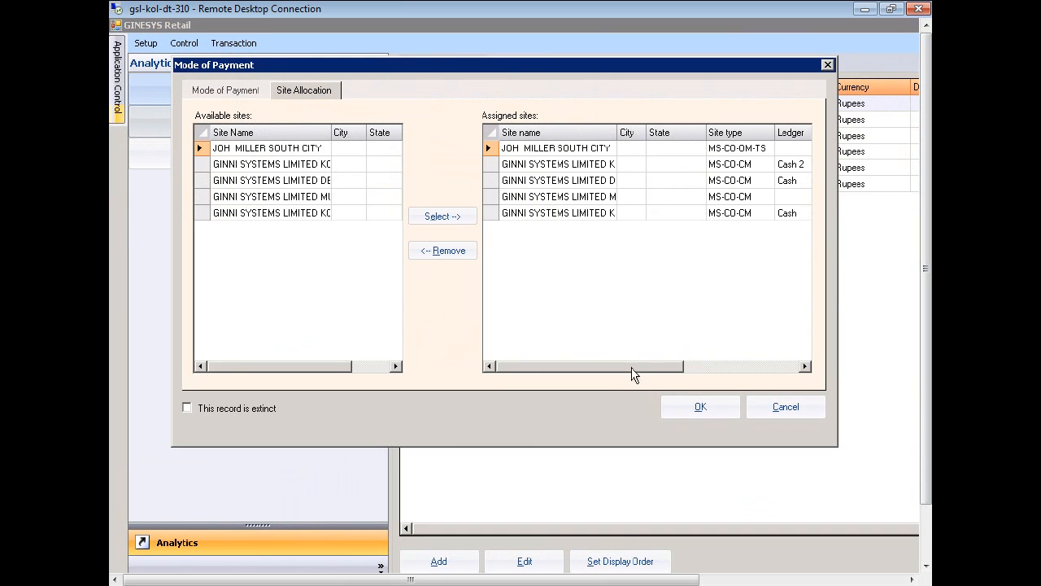
{"action": "left_click_drag", "start_coordinate": [631, 367], "coordinate": [788, 376]}
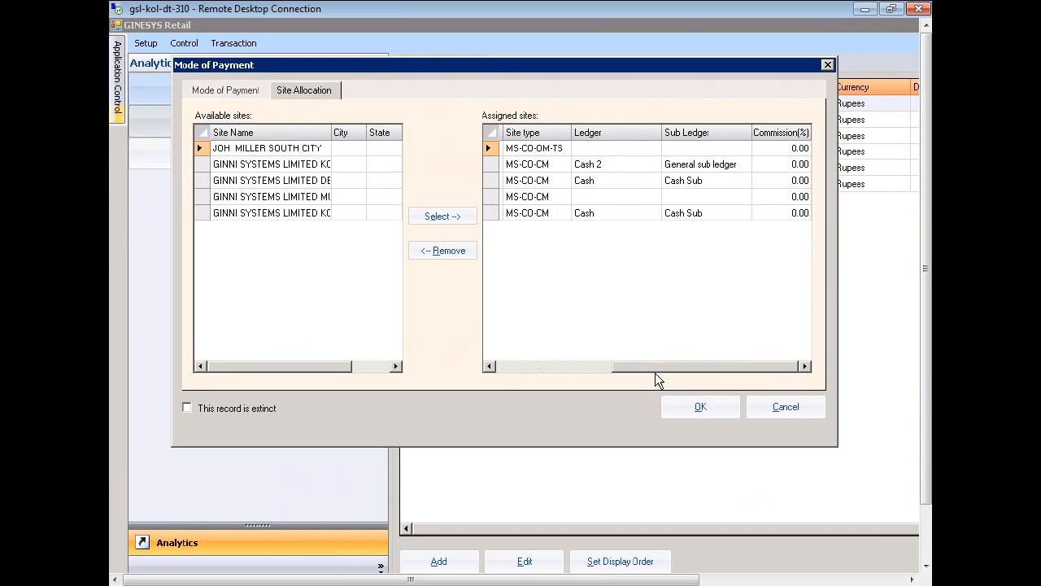
{"action": "left_click_drag", "start_coordinate": [655, 368], "coordinate": [517, 367]}
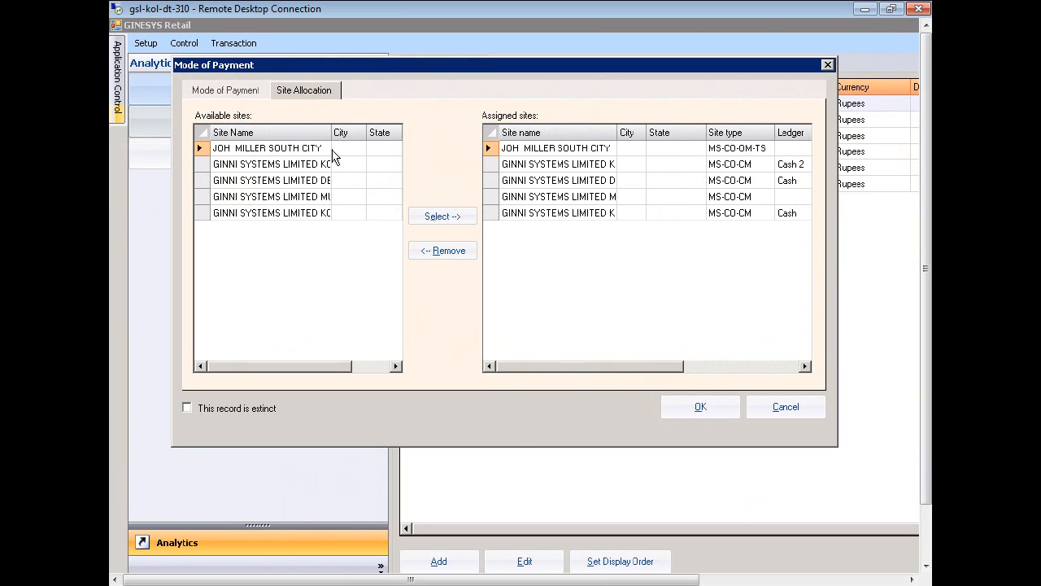
{"action": "left_click_drag", "start_coordinate": [331, 133], "coordinate": [358, 134]}
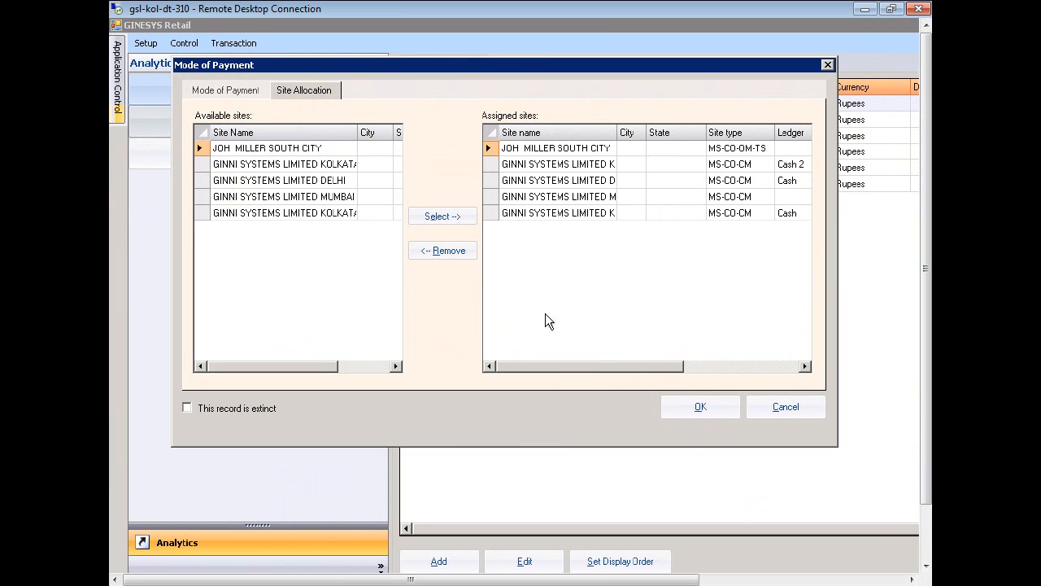
Close the Cash mode and set the Trial Balance to a 24/07/2012–24/07/2012 date range
{"action": "left_click", "coordinate": [700, 412]}
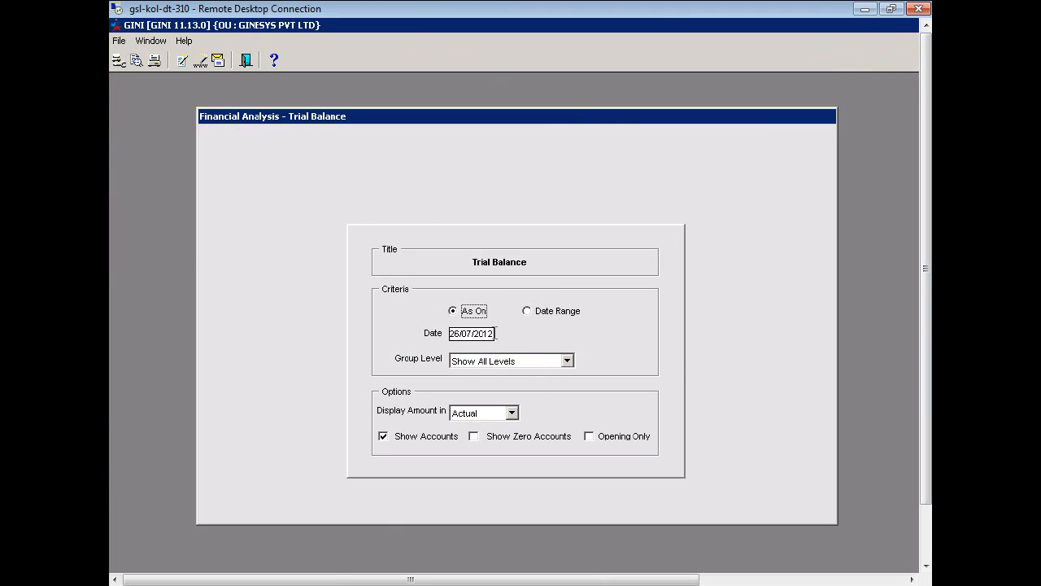
{"action": "left_click", "coordinate": [492, 332]}
{"action": "left_click", "coordinate": [572, 313]}
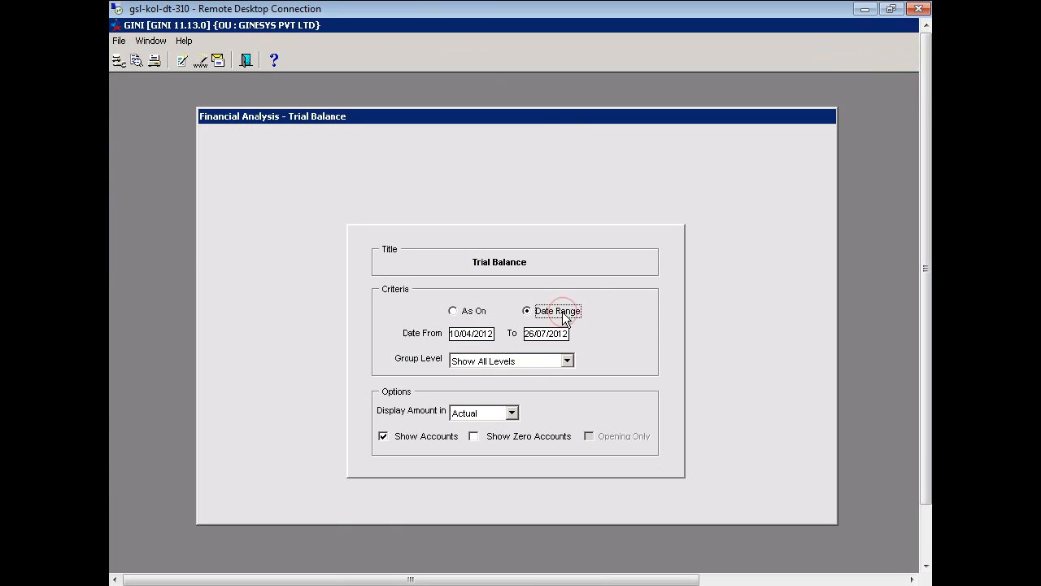
{"action": "left_click", "coordinate": [495, 333]}
{"action": "left_click", "coordinate": [496, 333]}
{"action": "left_click", "coordinate": [493, 332]}
{"action": "type", "text": "24/0"}
{"action": "key", "text": "BackSpace"}
{"action": "type", "text": "07/2012"}
{"action": "left_click", "coordinate": [548, 334]}
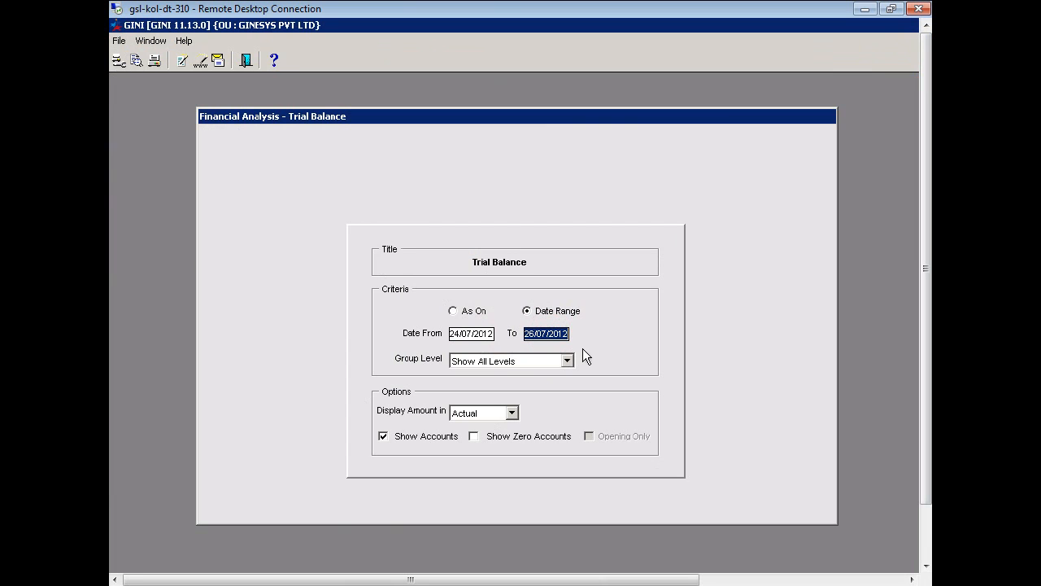
{"action": "type", "text": "24/07/2012"}
Set the Trial Balance group level to Level 3
{"action": "left_click", "coordinate": [567, 361]}
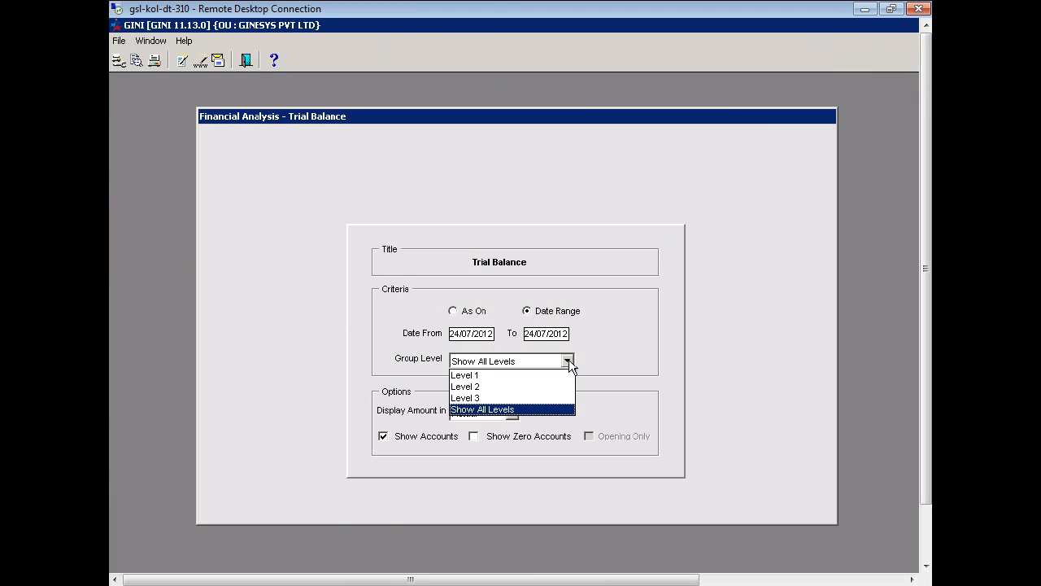
{"action": "left_click", "coordinate": [477, 399]}
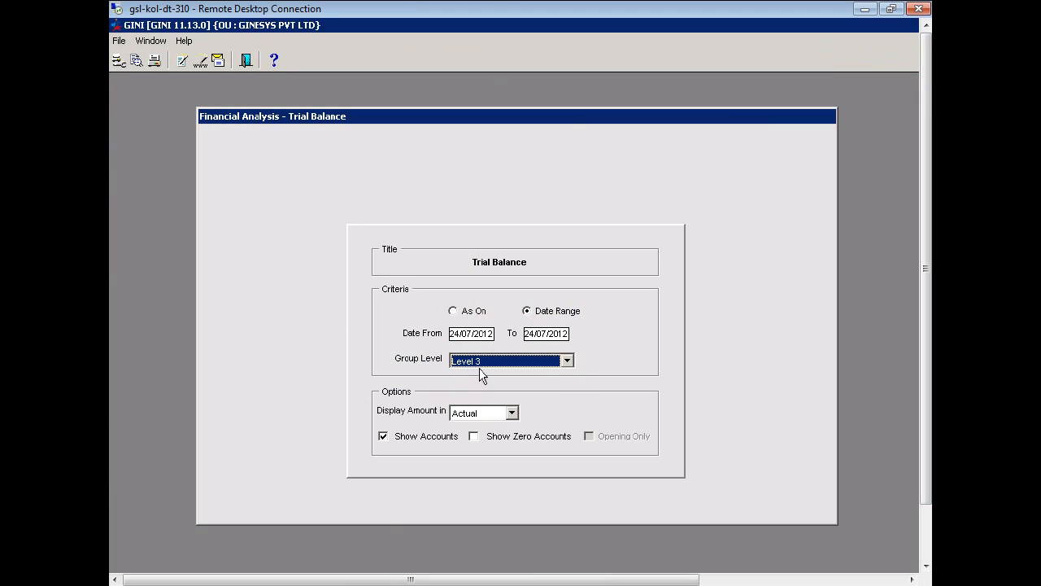
{"action": "left_click", "coordinate": [568, 361]}
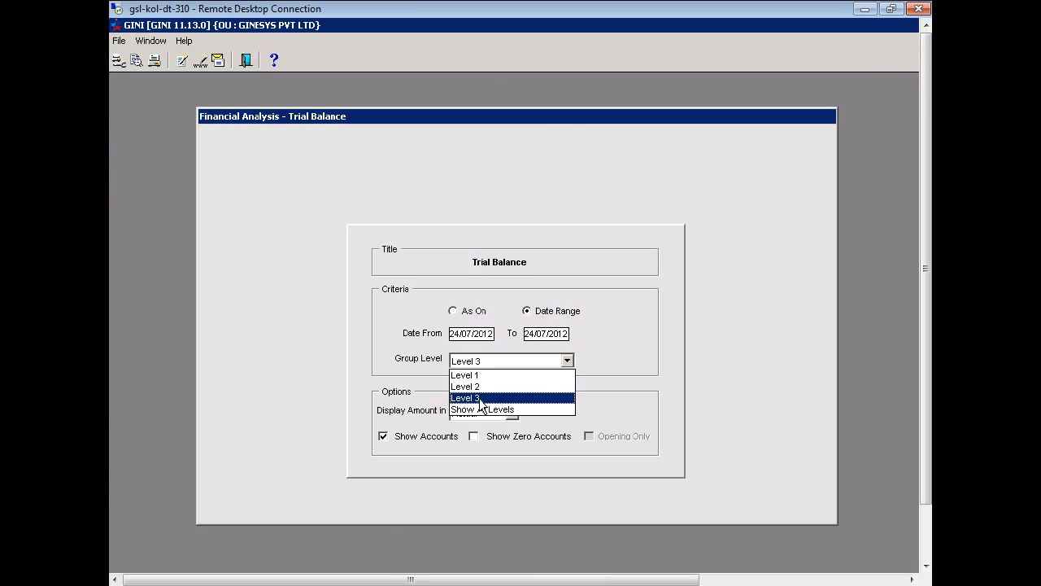
{"action": "left_click", "coordinate": [483, 400]}
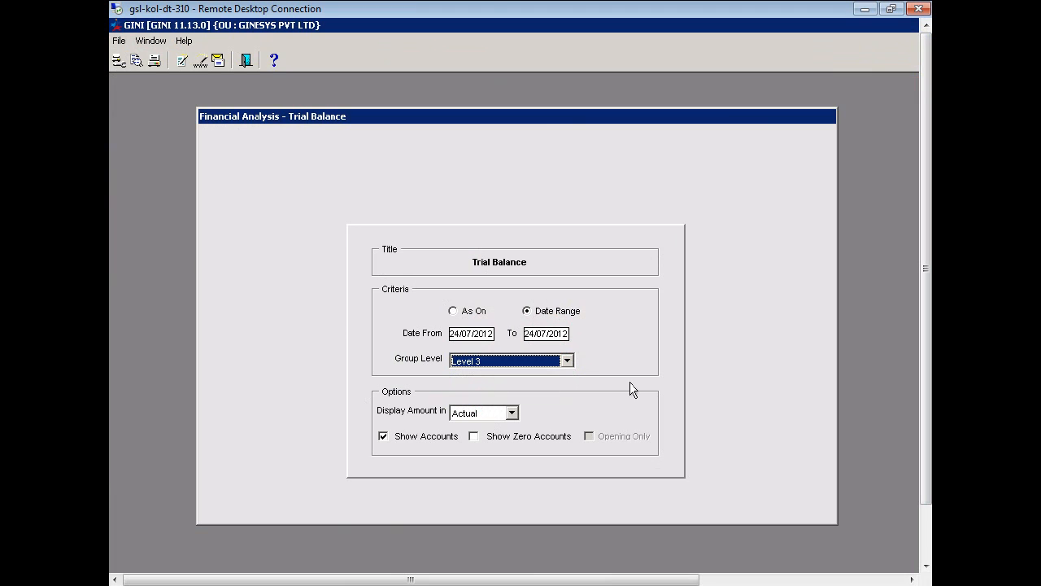
{"action": "left_click", "coordinate": [135, 61]}
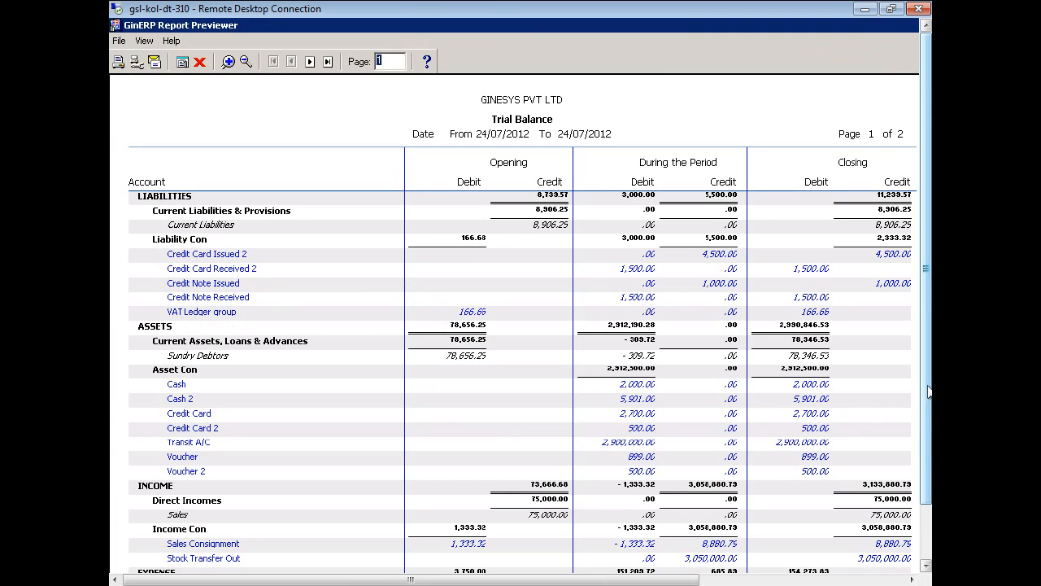
{"action": "left_click_drag", "start_coordinate": [928, 393], "coordinate": [928, 469]}
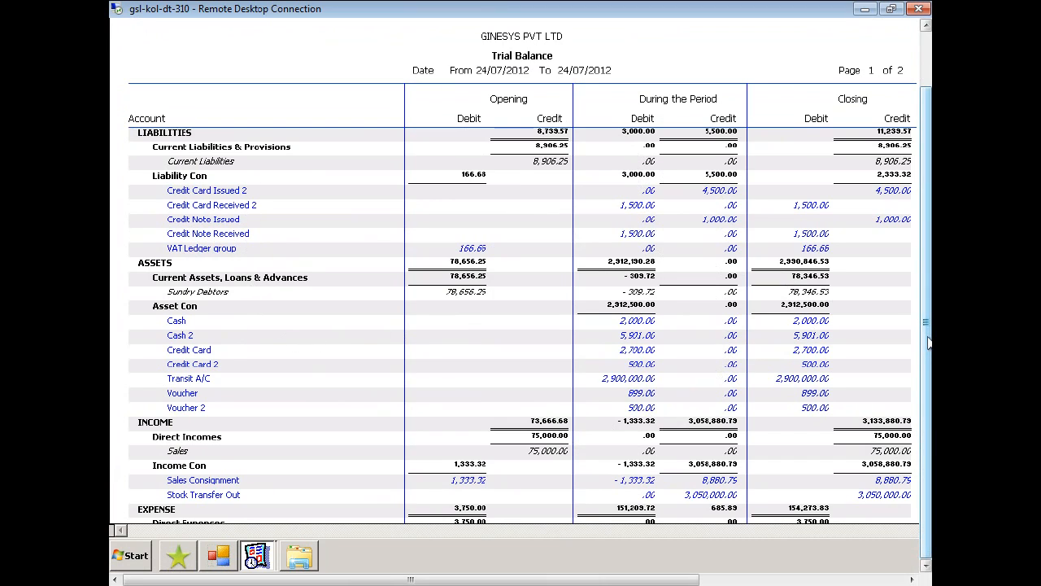
{"action": "scroll", "coordinate": [929, 345], "scroll_direction": "up", "scroll_amount": 3}
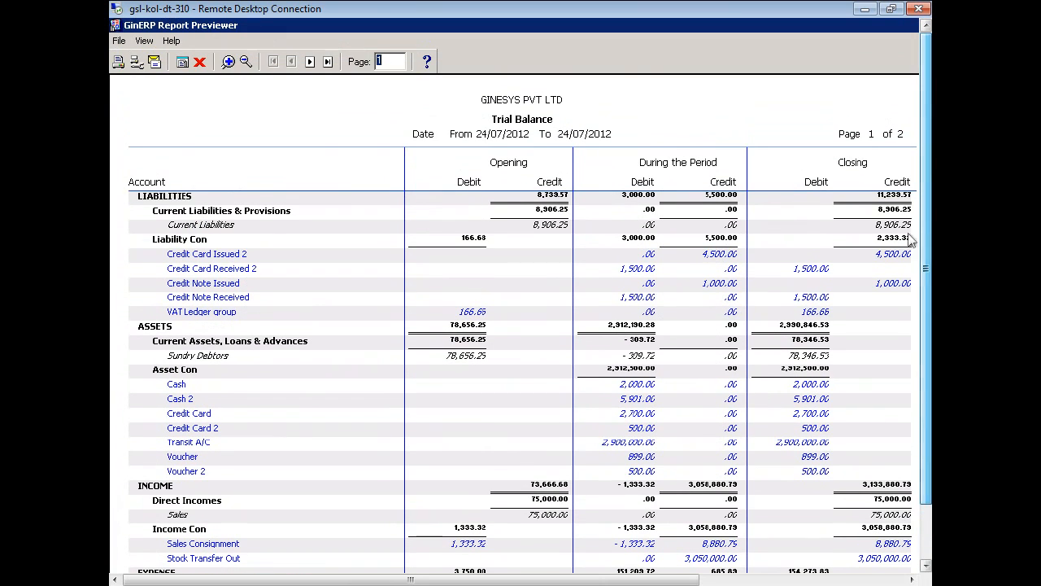
{"action": "left_click", "coordinate": [199, 62]}
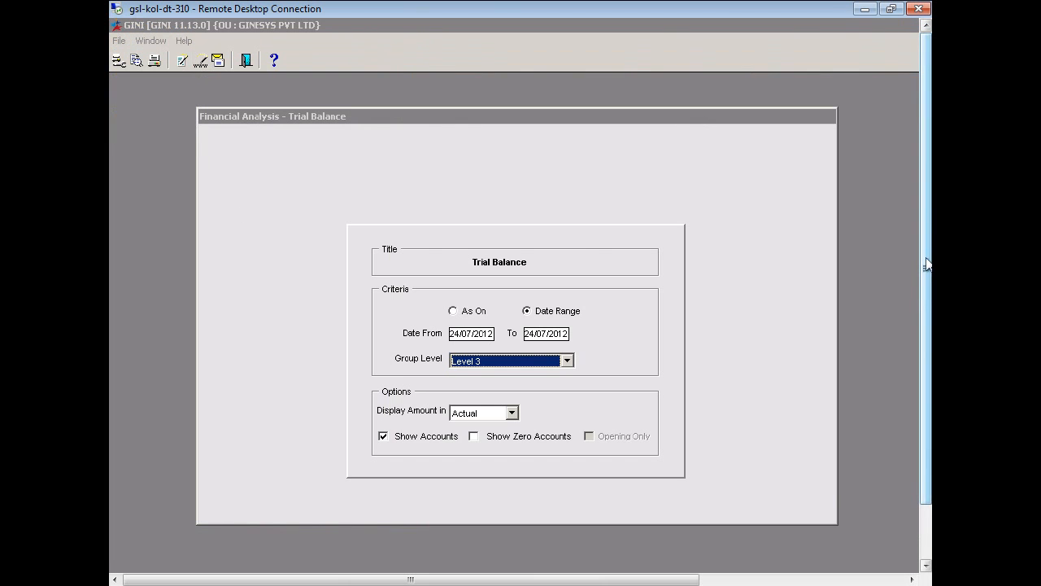
Bring the Trial Balance window forward and close it
{"action": "left_click_drag", "start_coordinate": [926, 260], "coordinate": [924, 331]}
{"action": "left_click", "coordinate": [179, 555]}
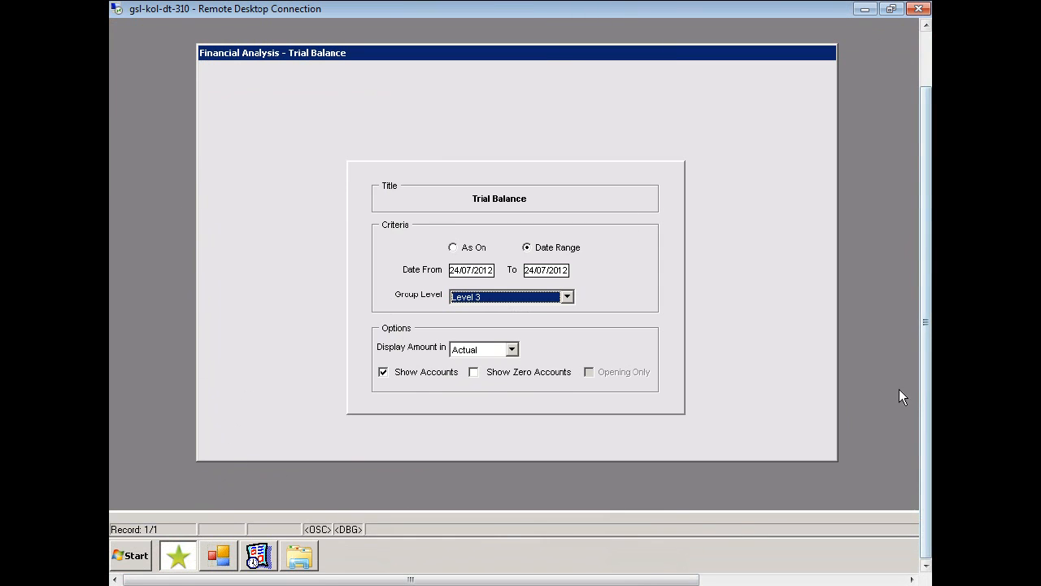
{"action": "left_click_drag", "start_coordinate": [926, 404], "coordinate": [928, 345]}
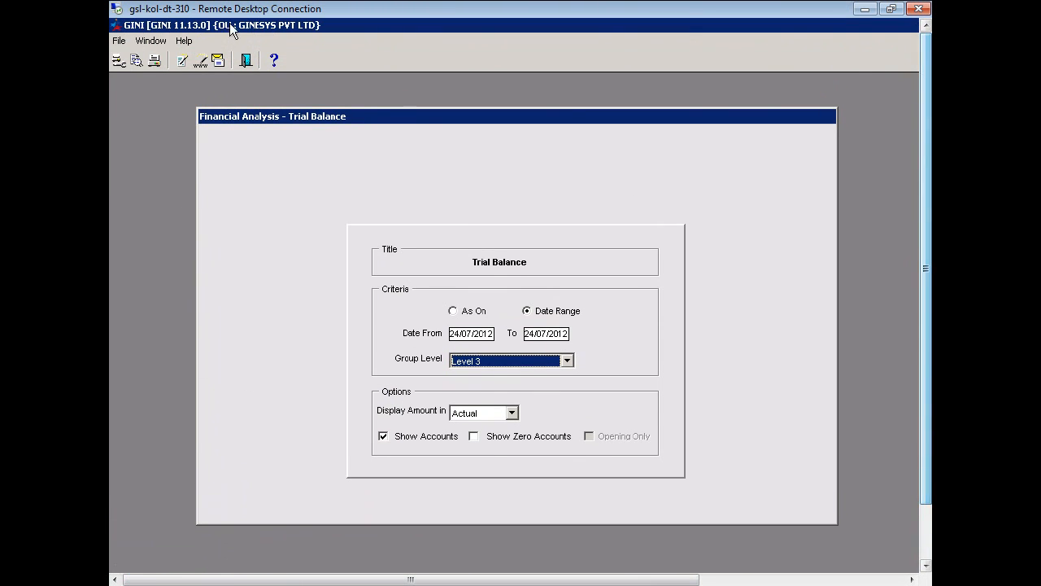
{"action": "left_click", "coordinate": [244, 59]}
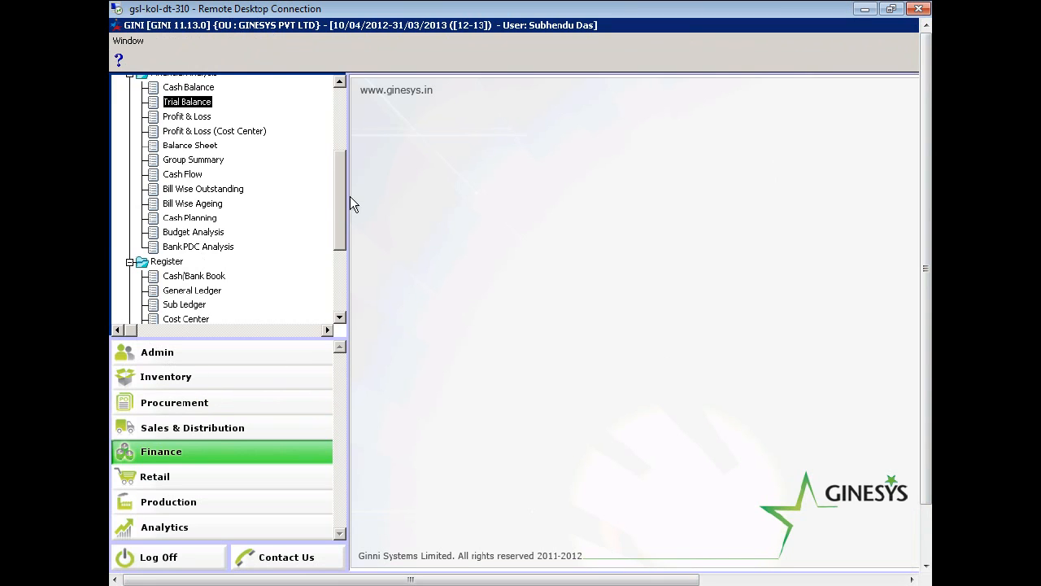
Preview the General Ledger summary register for 24/07/2012, then close the preview
{"action": "scroll", "coordinate": [339, 209], "scroll_direction": "down", "scroll_amount": 3}
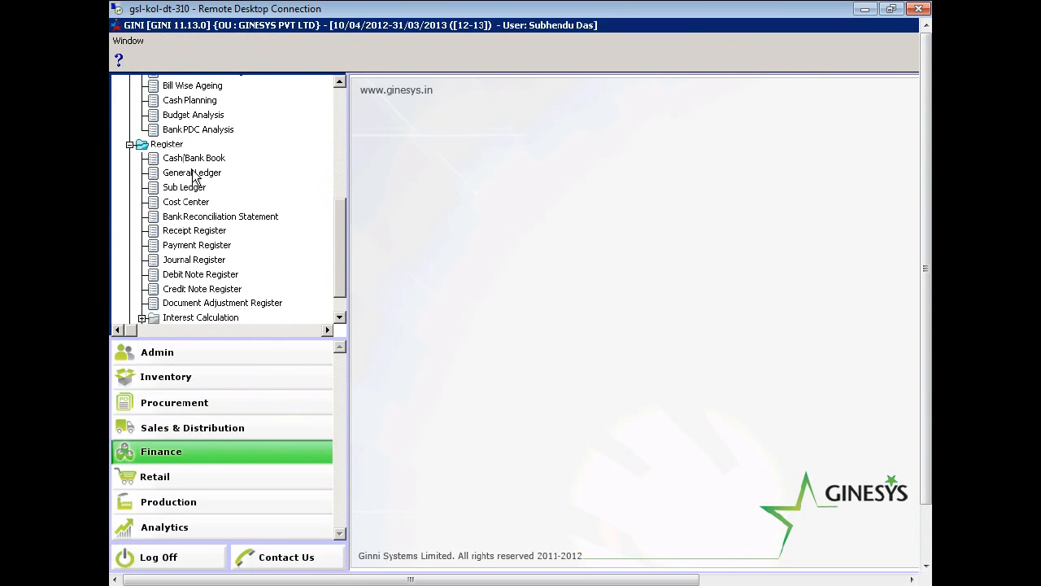
{"action": "double_click", "coordinate": [193, 174]}
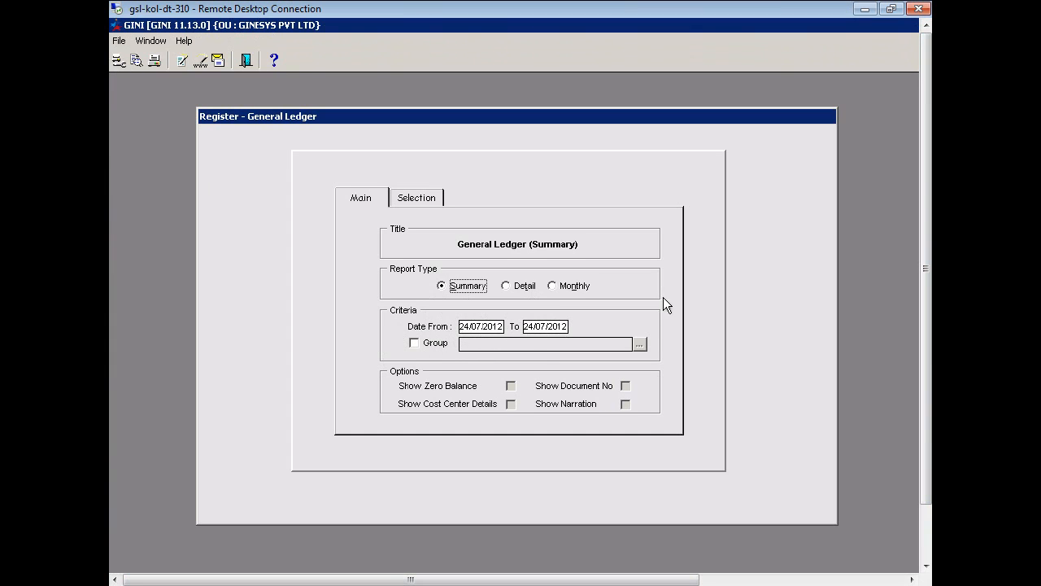
{"action": "left_click", "coordinate": [136, 60]}
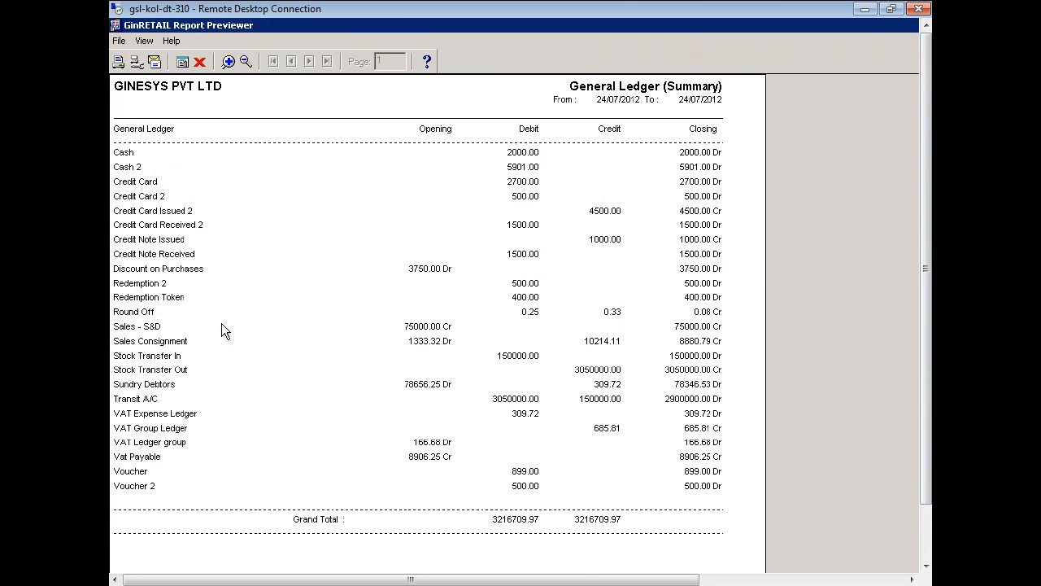
{"action": "left_click", "coordinate": [199, 63]}
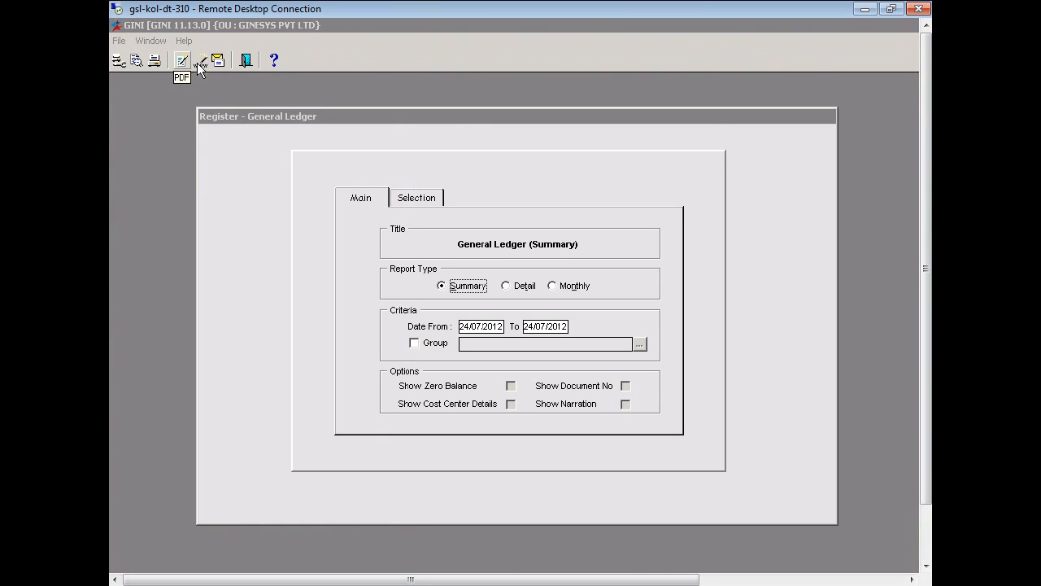
Close the General Ledger register and open the Sub Ledger register from Finance > Register
{"action": "left_click", "coordinate": [245, 61]}
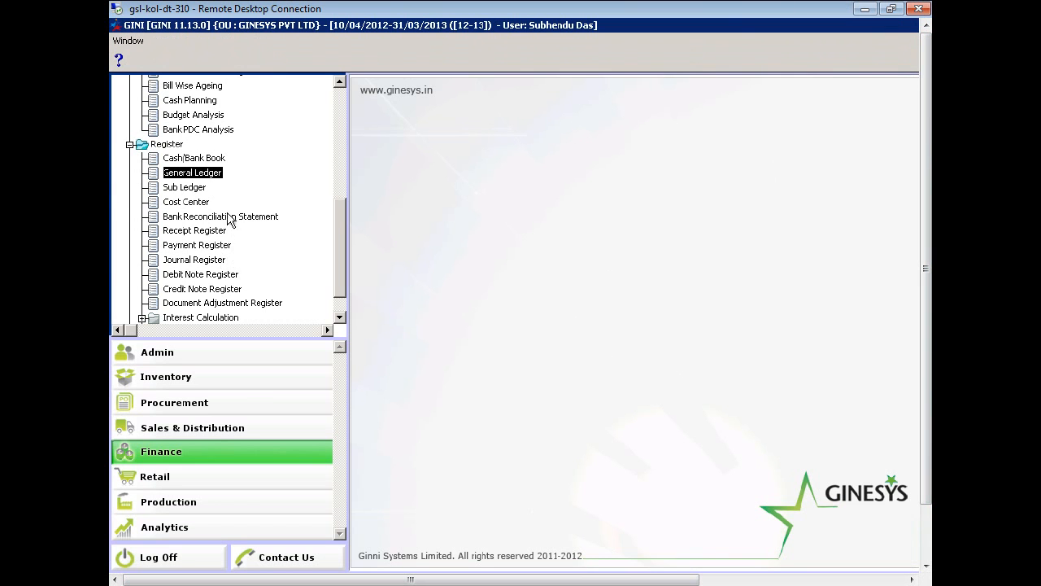
{"action": "double_click", "coordinate": [184, 187]}
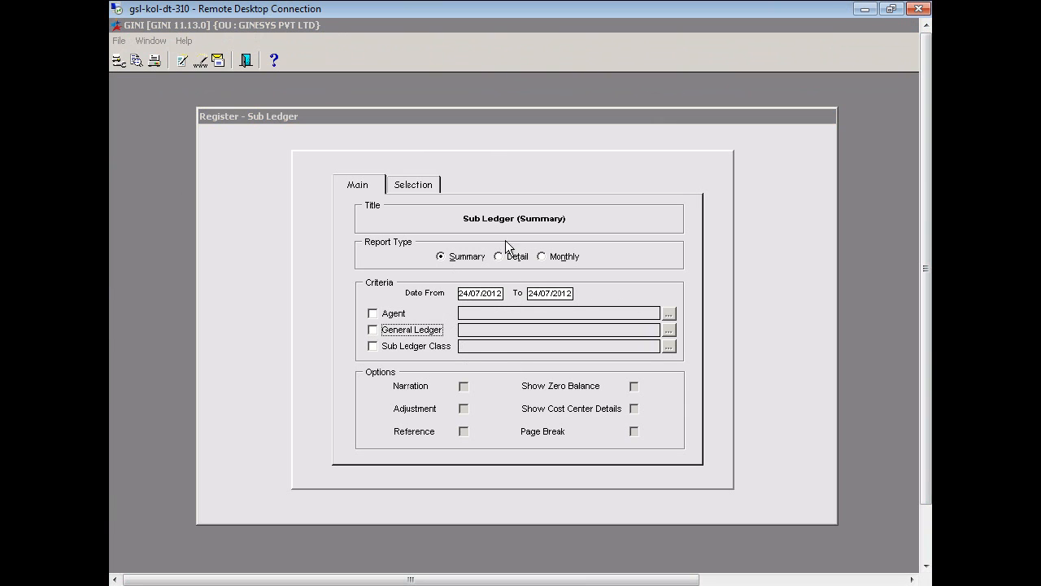
Preview the Sub Ledger summary report, scroll through it, and close the preview
{"action": "left_click", "coordinate": [136, 61]}
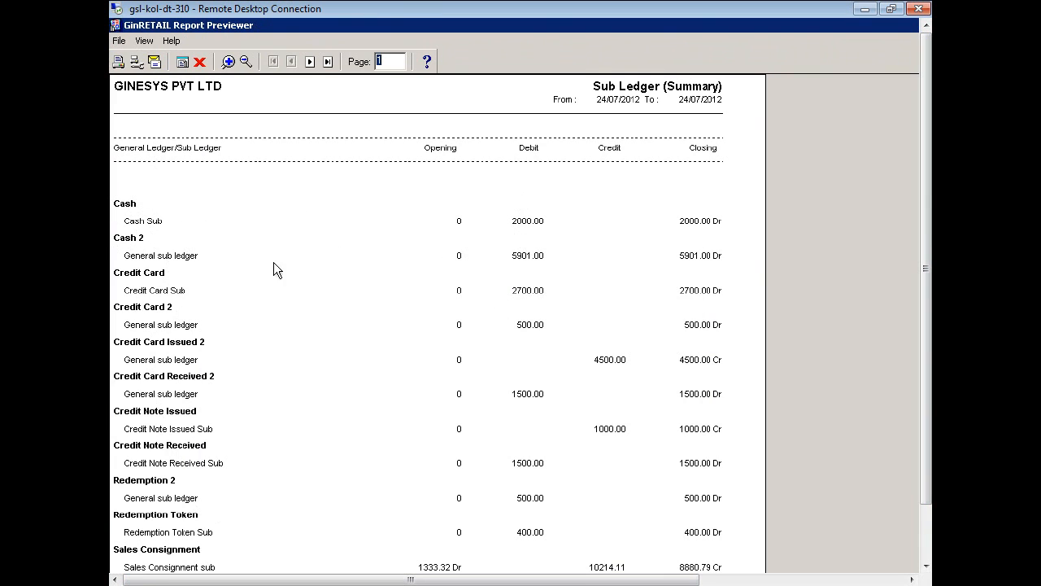
{"action": "left_click_drag", "start_coordinate": [925, 264], "coordinate": [928, 313]}
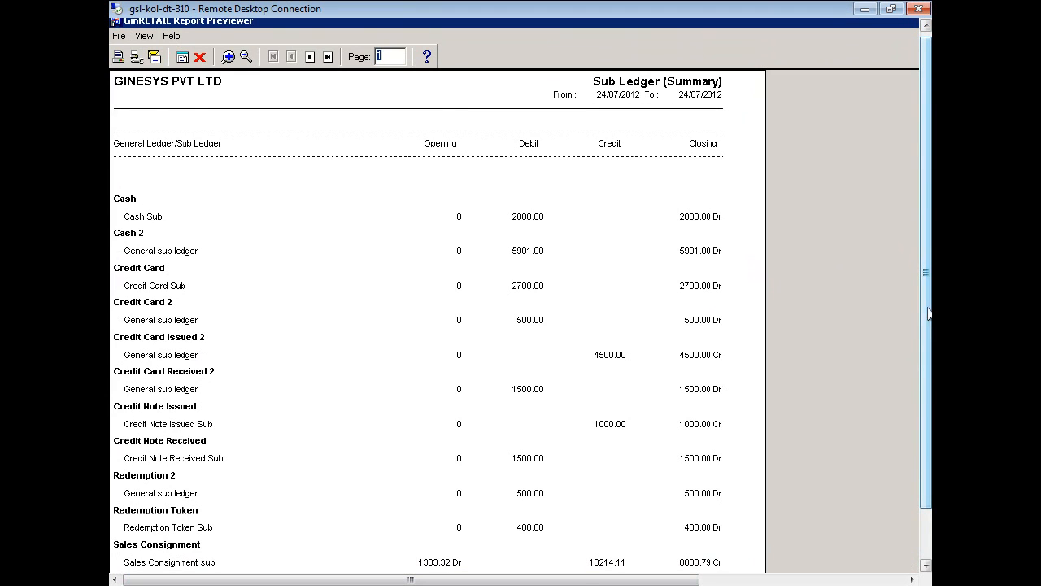
{"action": "left_click", "coordinate": [199, 57]}
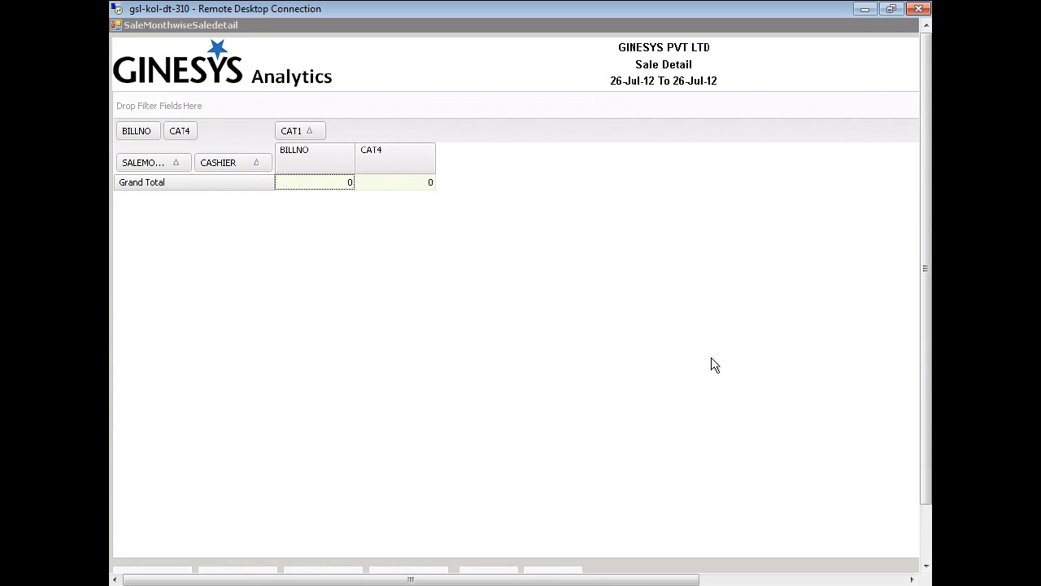
{"action": "left_click", "coordinate": [624, 580]}
{"action": "left_click_drag", "start_coordinate": [624, 579], "coordinate": [837, 579]}
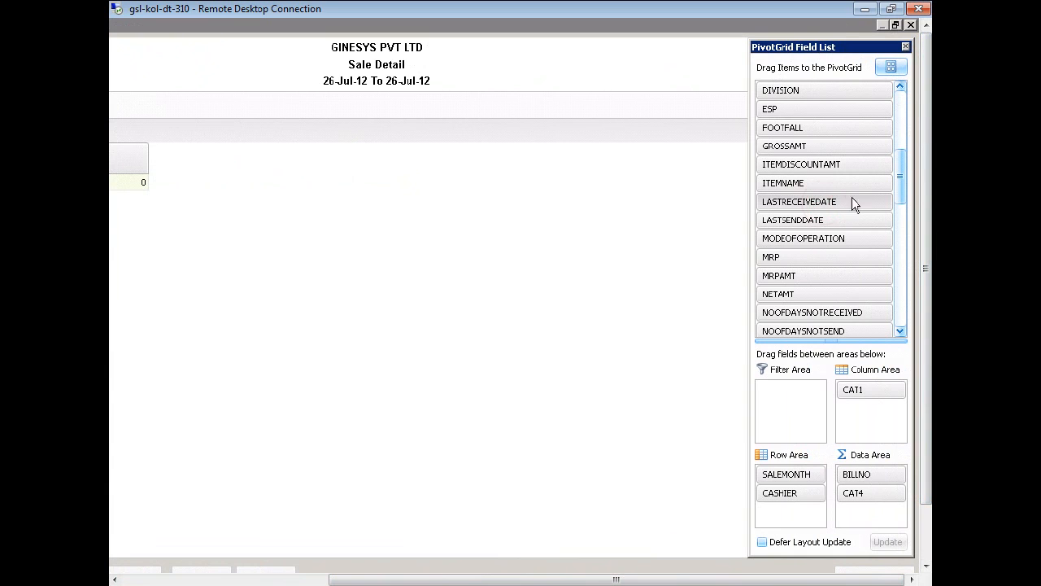
{"action": "key", "text": "Down"}
{"action": "key", "text": "Down"}
{"action": "key", "text": "Down"}
{"action": "key", "text": "Down"}
{"action": "key", "text": "Down"}
{"action": "key", "text": "Down"}
{"action": "key", "text": "Down"}
{"action": "key", "text": "Down"}
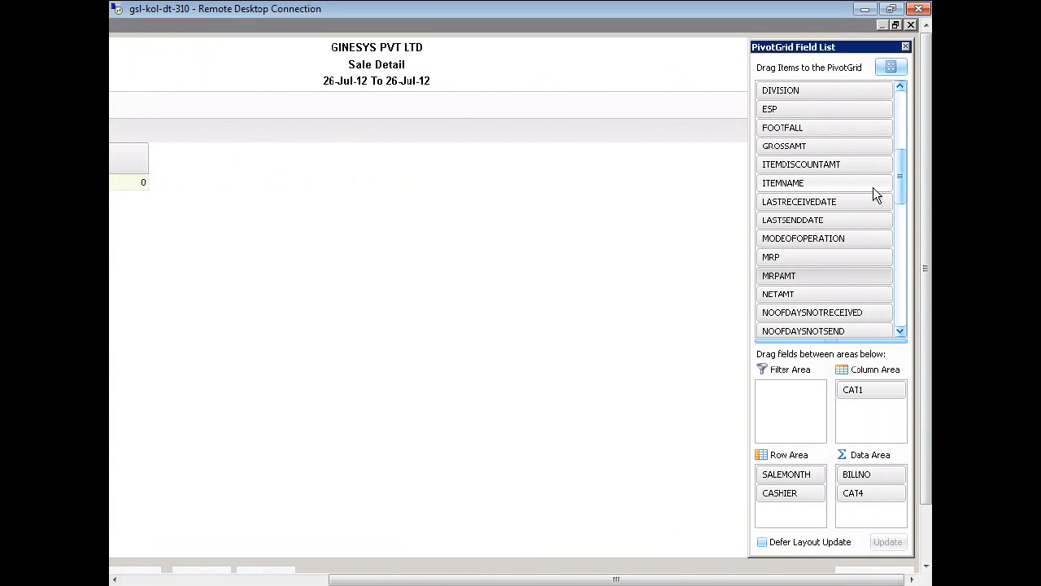
{"action": "key", "text": "Down"}
{"action": "key", "text": "Down"}
{"action": "key", "text": "Down"}
{"action": "key", "text": "Down"}
{"action": "key", "text": "Down"}
{"action": "key", "text": "Down"}
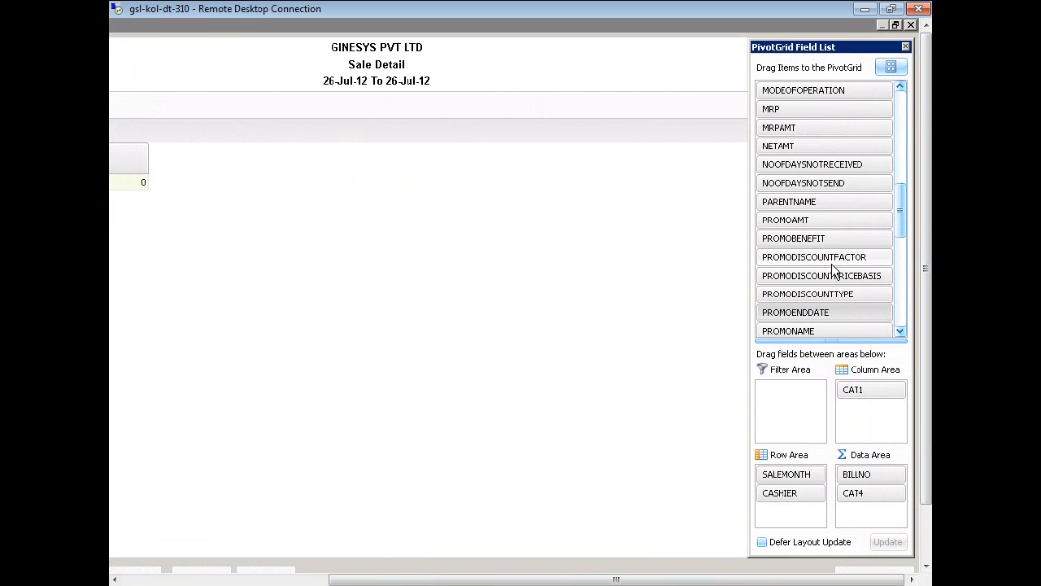
{"action": "left_click_drag", "start_coordinate": [898, 229], "coordinate": [901, 243]}
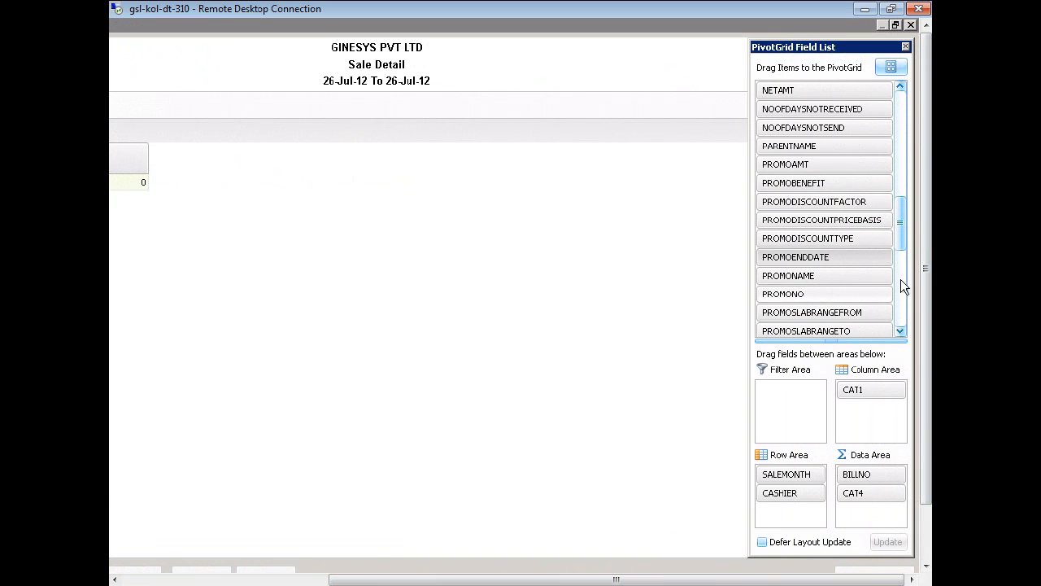
{"action": "left_click_drag", "start_coordinate": [903, 228], "coordinate": [901, 258]}
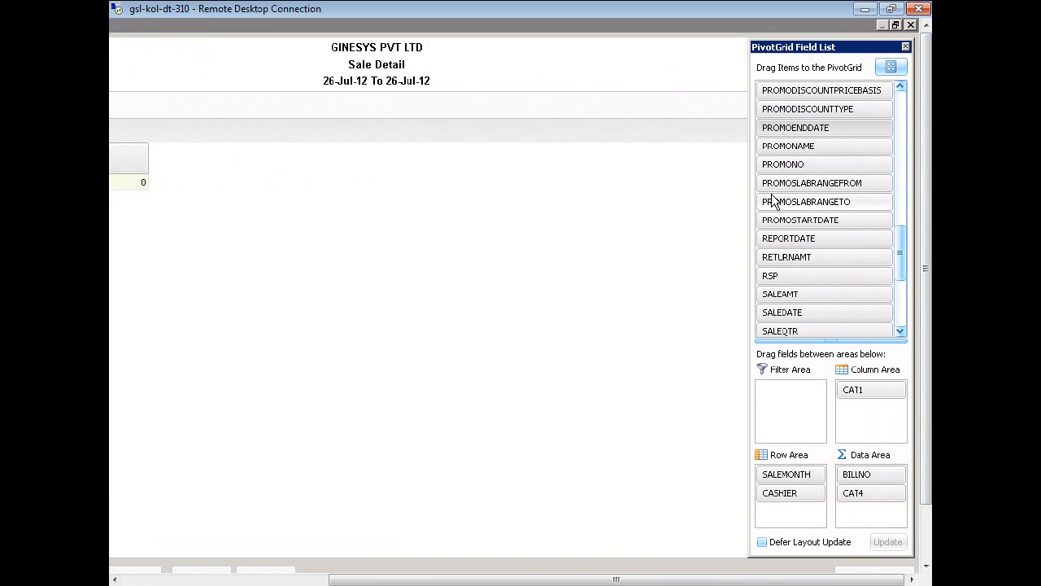
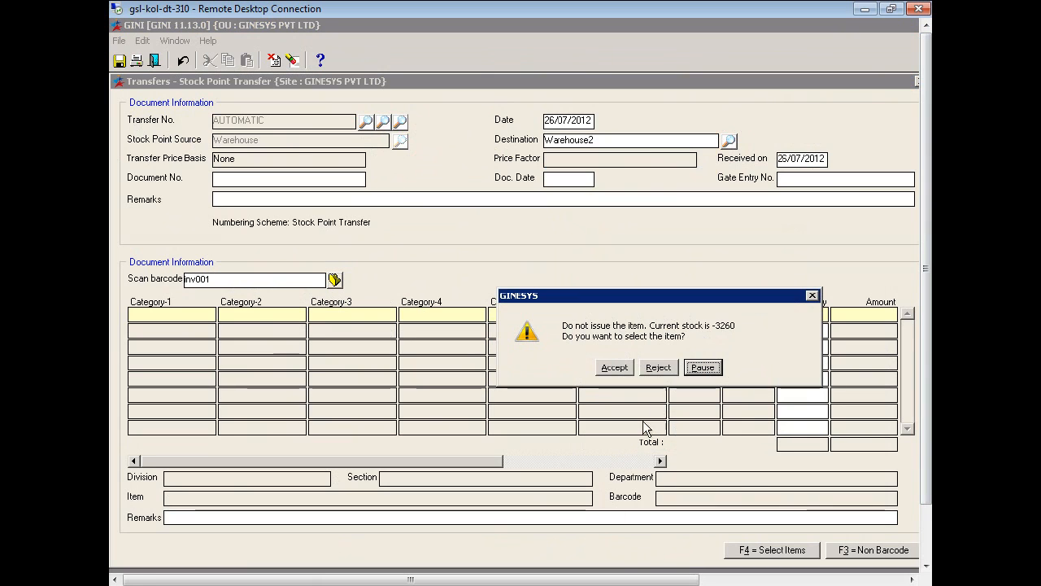
Reject the item that would go into negative stock on the stock warning
{"action": "left_click", "coordinate": [663, 371]}
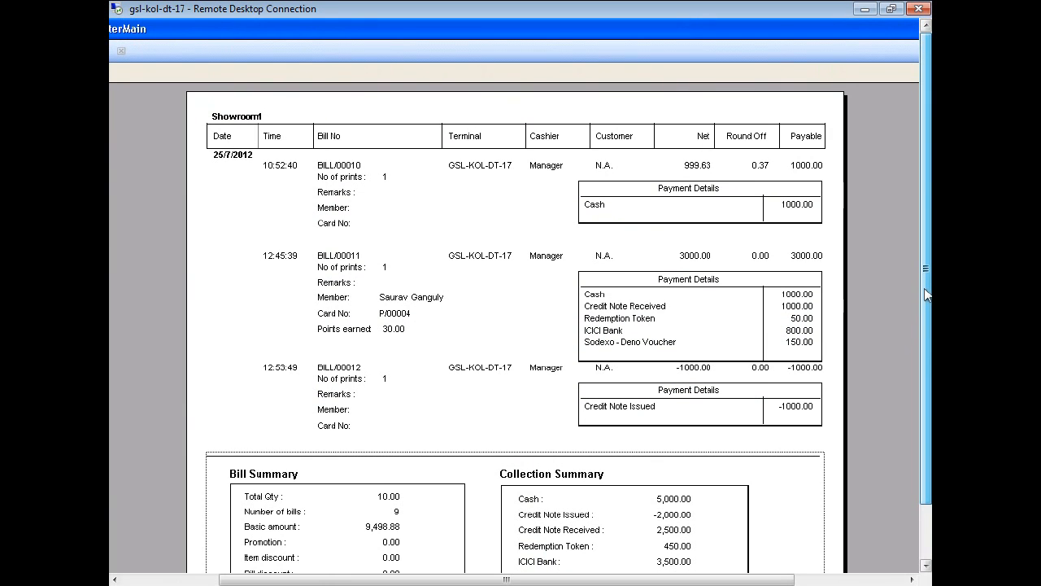
Scroll the Showroom1 bill register preview sideways and down to review bills, Bill Summary and Collection Summary
{"action": "left_click_drag", "start_coordinate": [655, 579], "coordinate": [634, 580]}
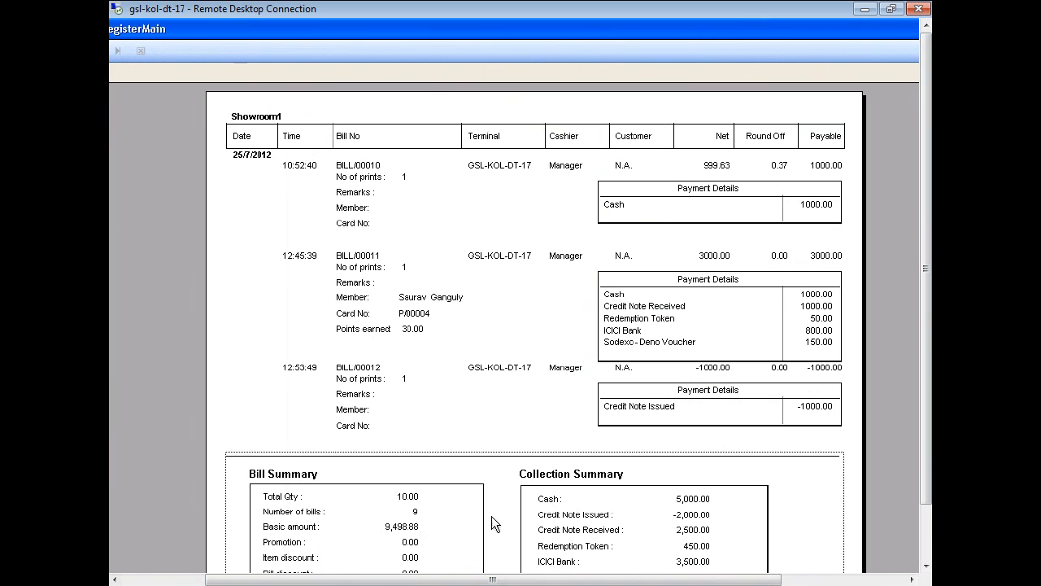
{"action": "left_click_drag", "start_coordinate": [750, 580], "coordinate": [872, 582]}
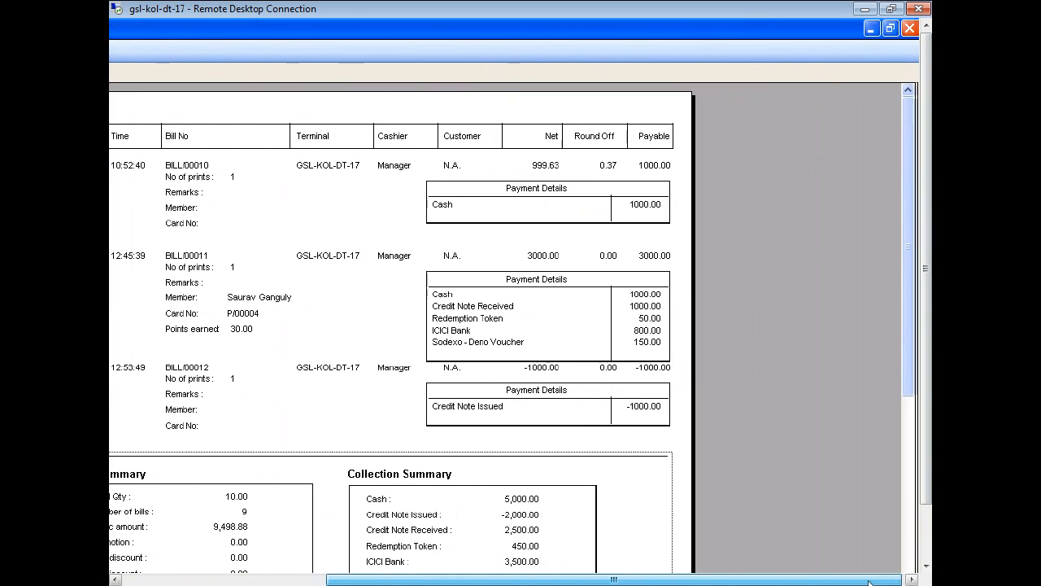
{"action": "left_click_drag", "start_coordinate": [909, 336], "coordinate": [911, 389]}
{"action": "left_click_drag", "start_coordinate": [713, 580], "coordinate": [593, 583]}
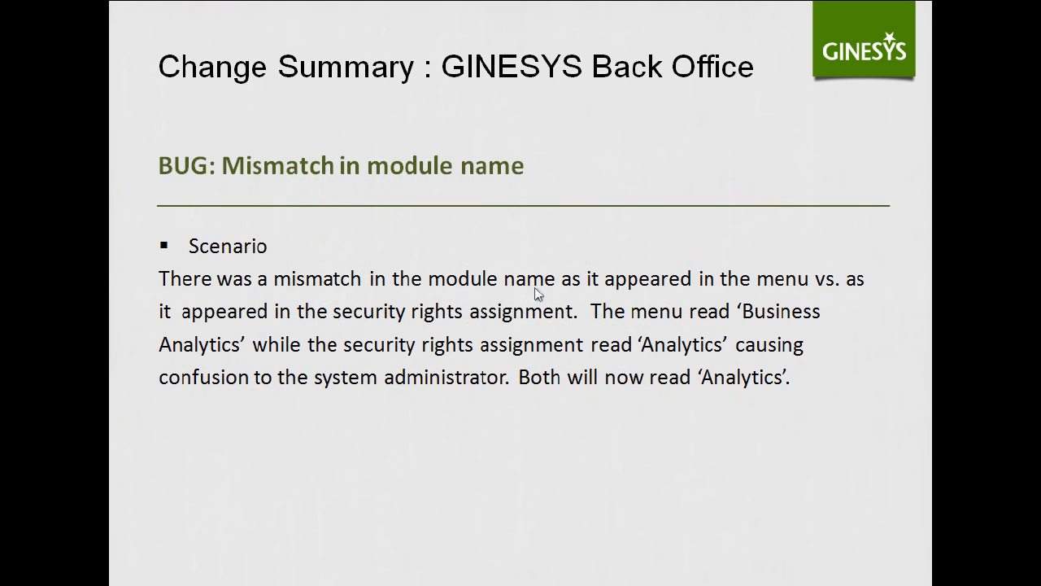
Leave the slideshow and switch back to the GINESYS Remote Desktop window with Alt+Tab
{"action": "key", "text": "alt+Tab"}
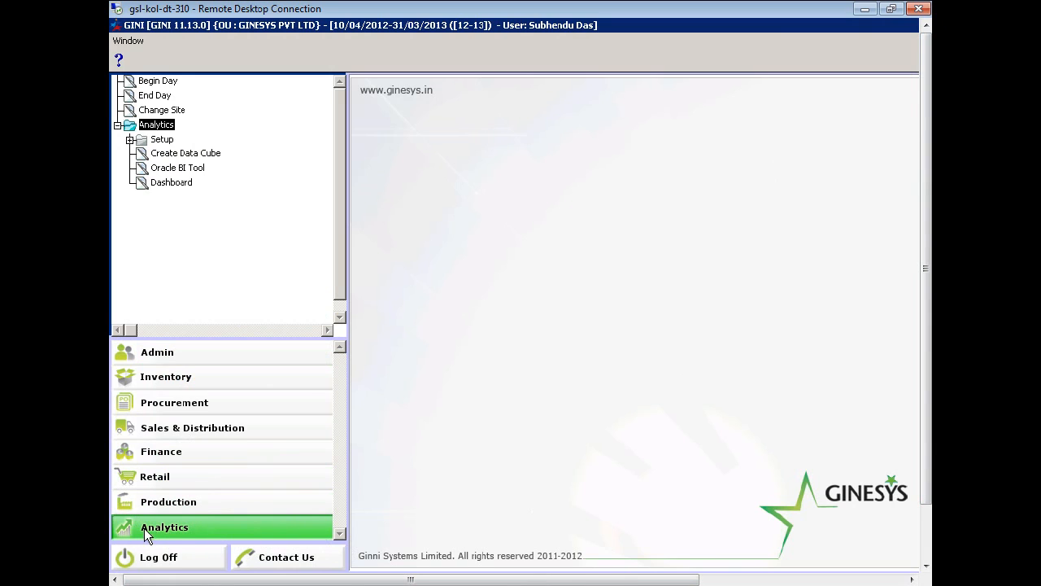
Open Admin > Security Settings > Role Privileges and load the Manager role's privilege tree
{"action": "left_click", "coordinate": [204, 352]}
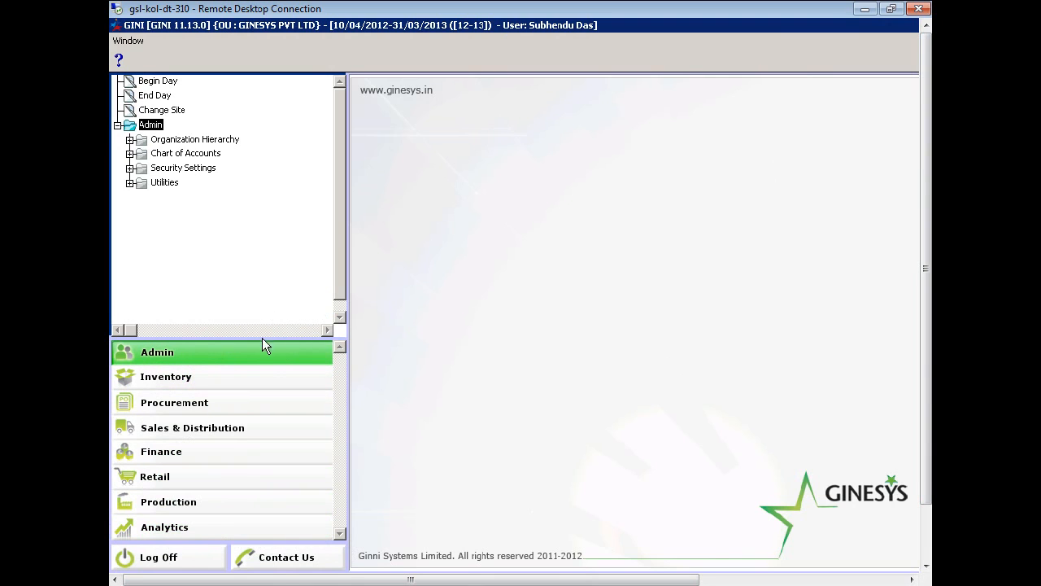
{"action": "left_click", "coordinate": [130, 167]}
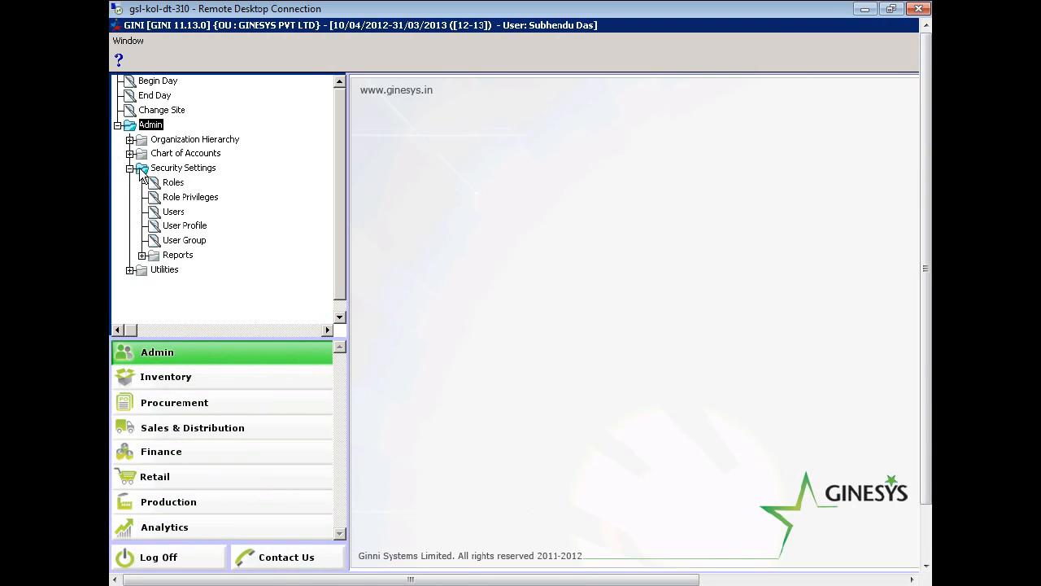
{"action": "left_click", "coordinate": [187, 198]}
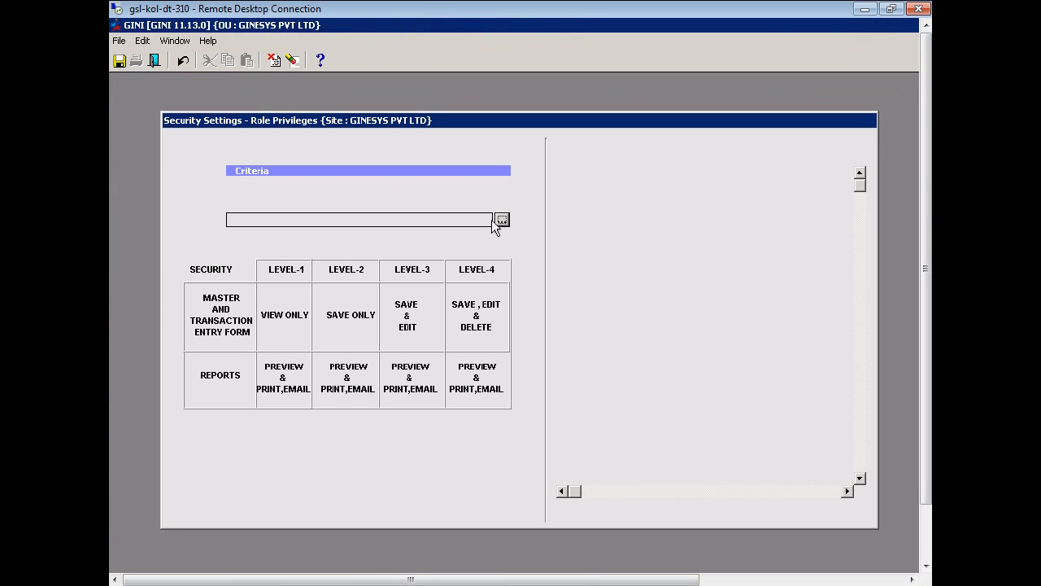
{"action": "left_click", "coordinate": [502, 219]}
{"action": "left_click", "coordinate": [662, 456]}
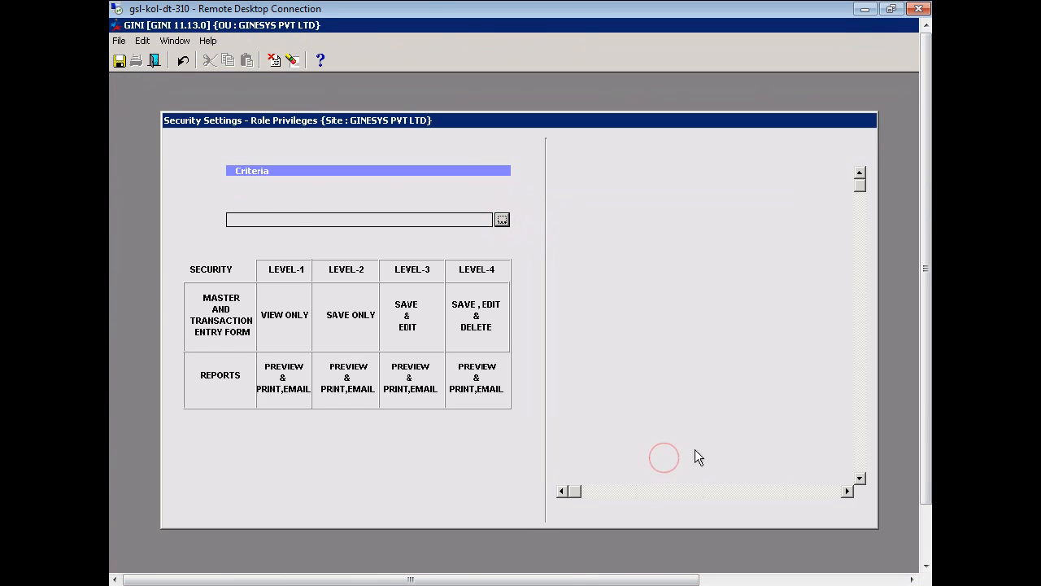